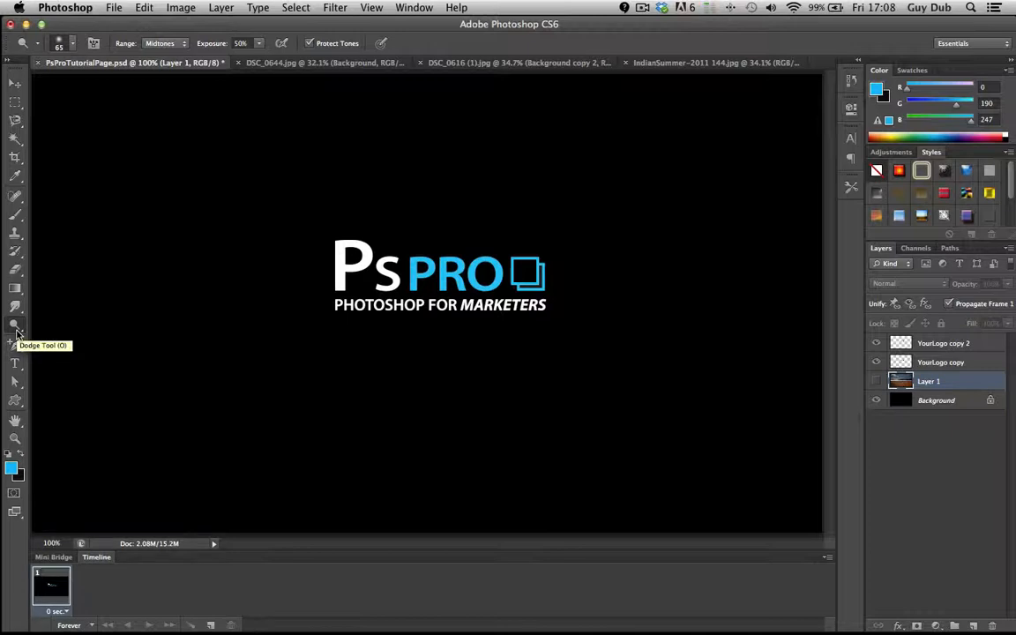
# - Examine the tools grouped with the Dodge tool
pyautogui.click(16, 332)
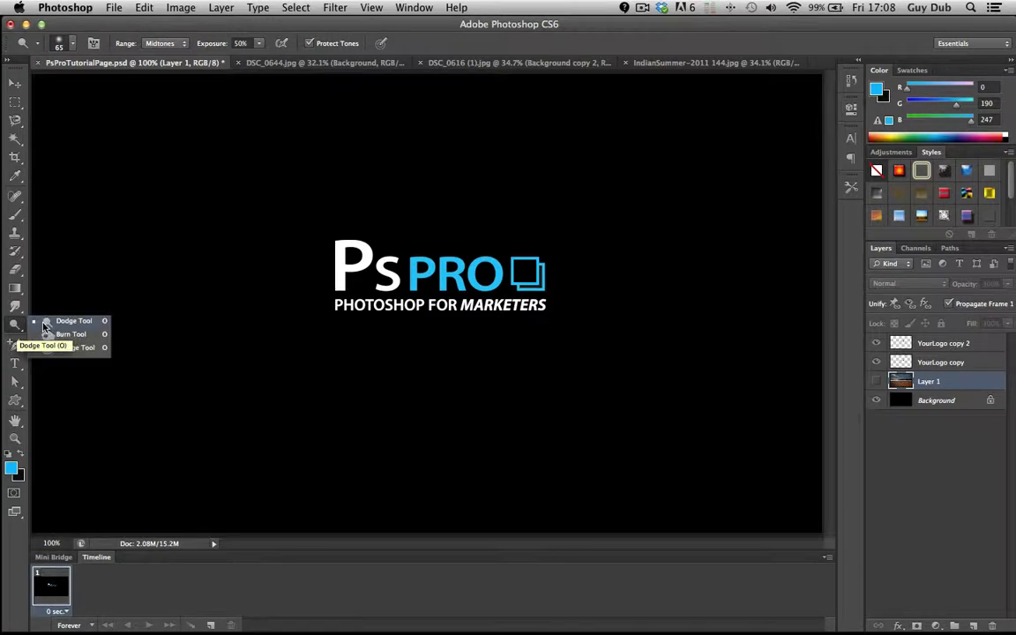
pyautogui.click(59, 322)
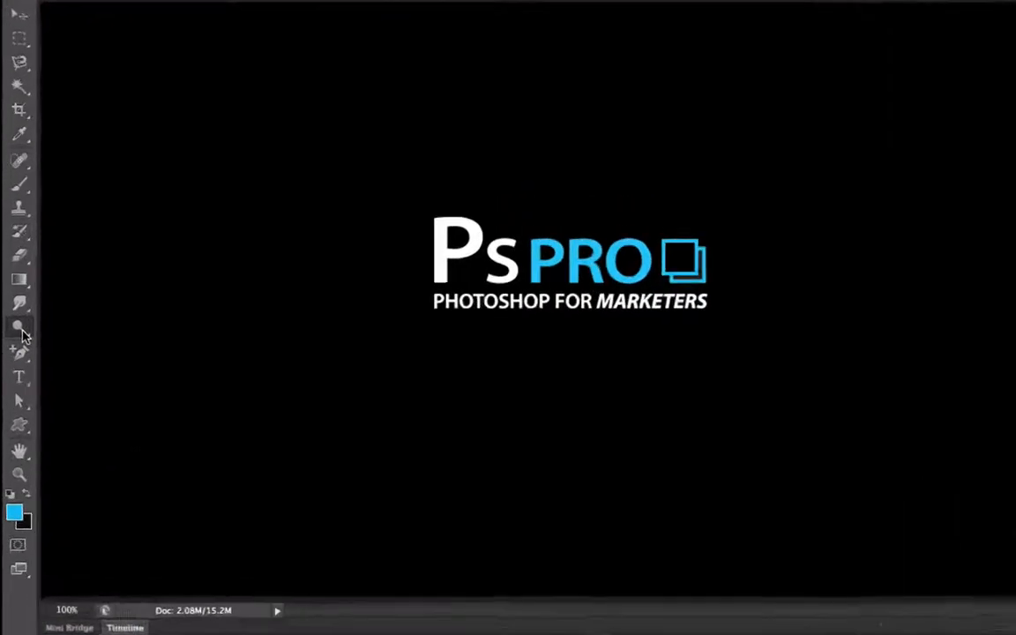
pyautogui.click(17, 329)
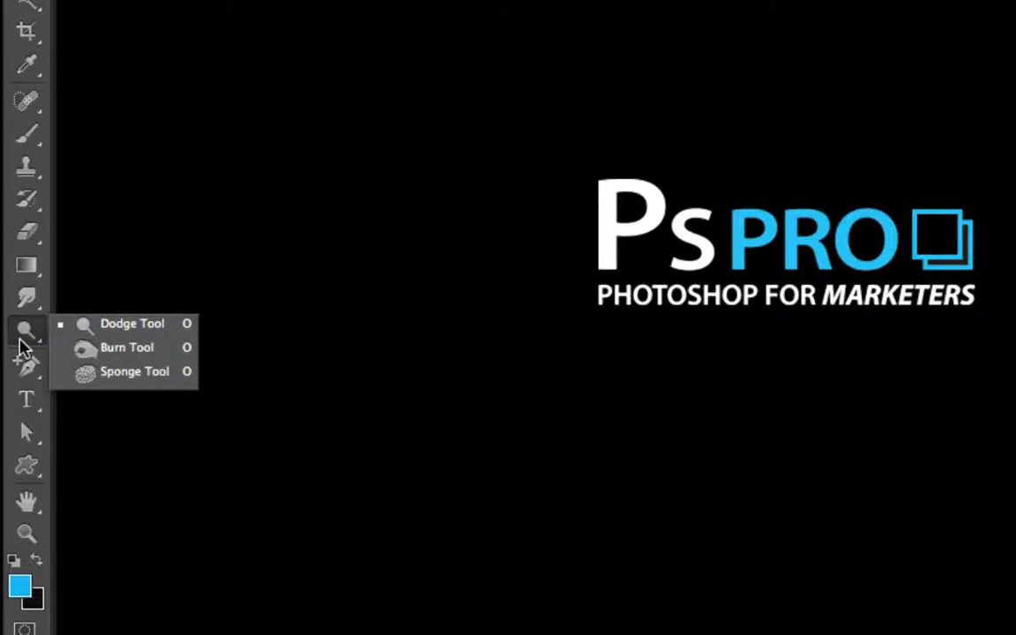
pyautogui.click(22, 344)
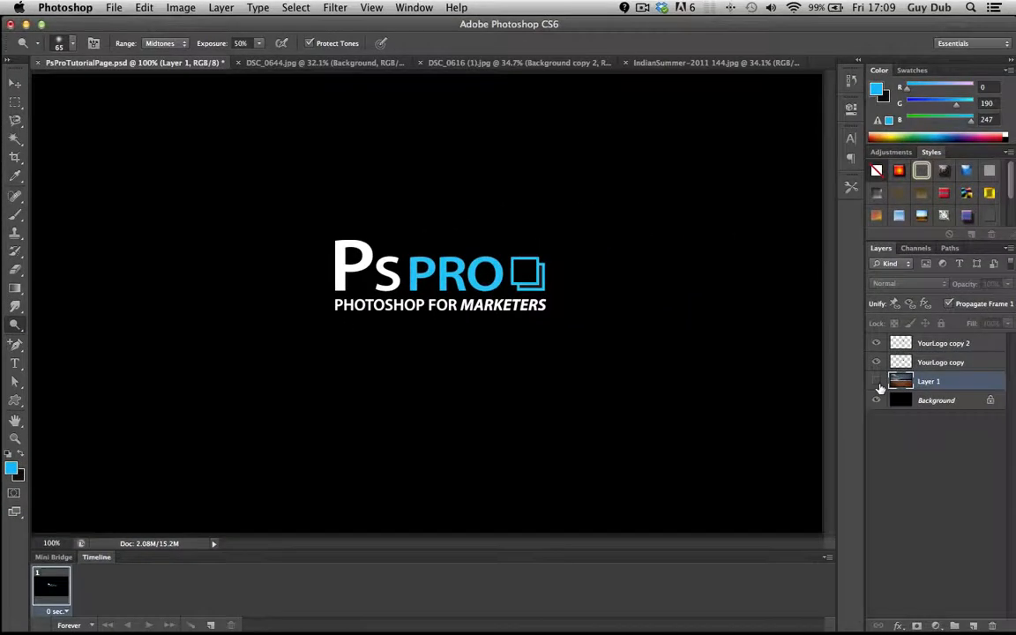
# - Make Layer 1 with the beach photo visible and choose the Dodge tool
pyautogui.click(877, 382)
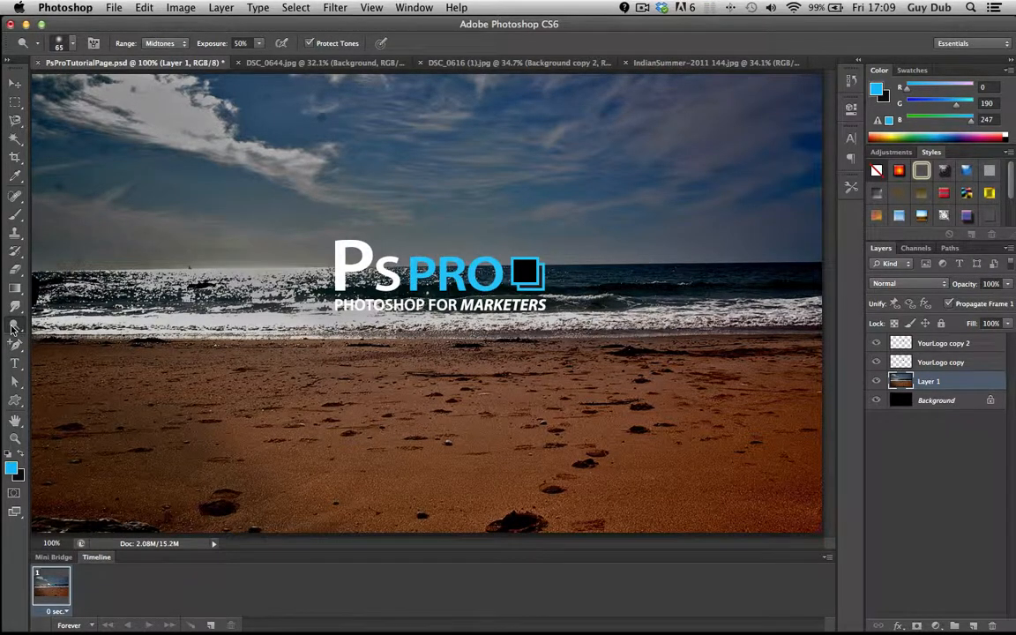
pyautogui.moveTo(12, 327); pyautogui.dragTo(34, 325)
pyautogui.click(53, 325)
pyautogui.moveTo(194, 129); pyautogui.dragTo(116, 105)
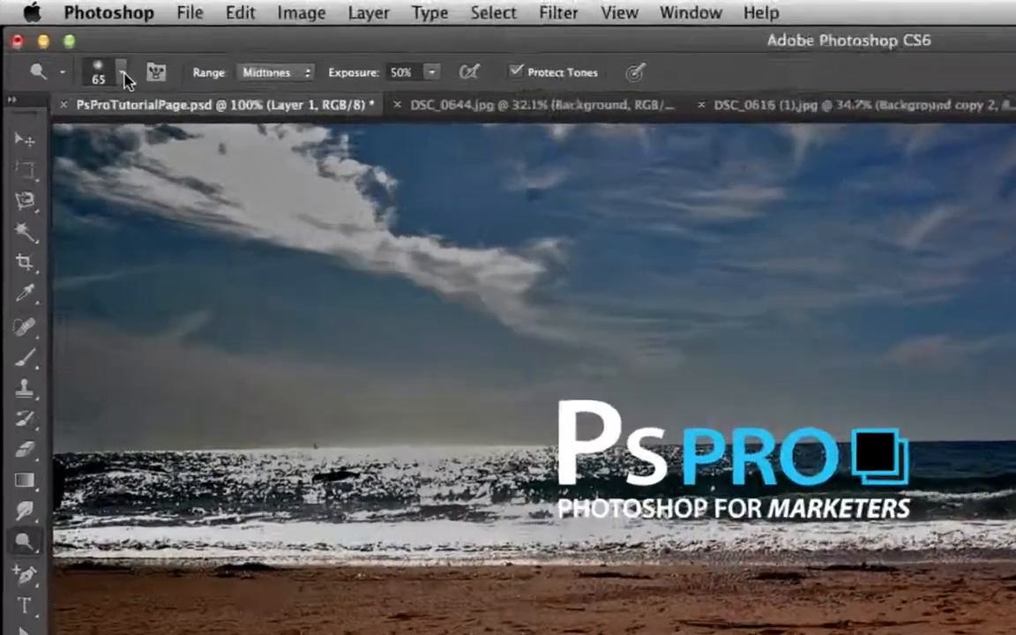
# - Set the Dodge brush size to 66 px and its range to Midtones
pyautogui.click(72, 43)
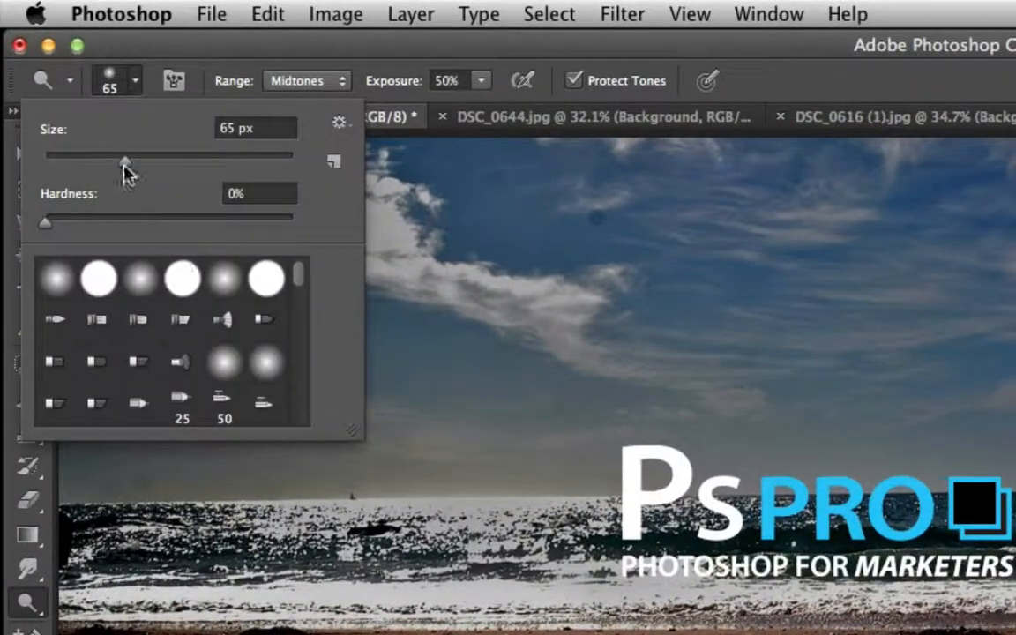
pyautogui.moveTo(124, 163); pyautogui.dragTo(127, 164)
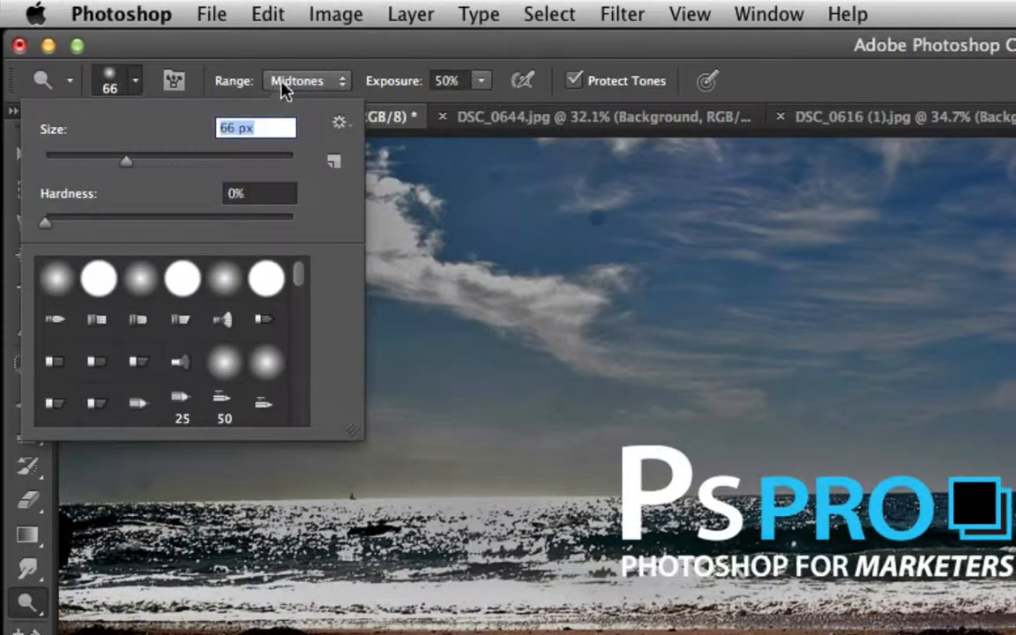
pyautogui.click(284, 82)
pyautogui.click(291, 78)
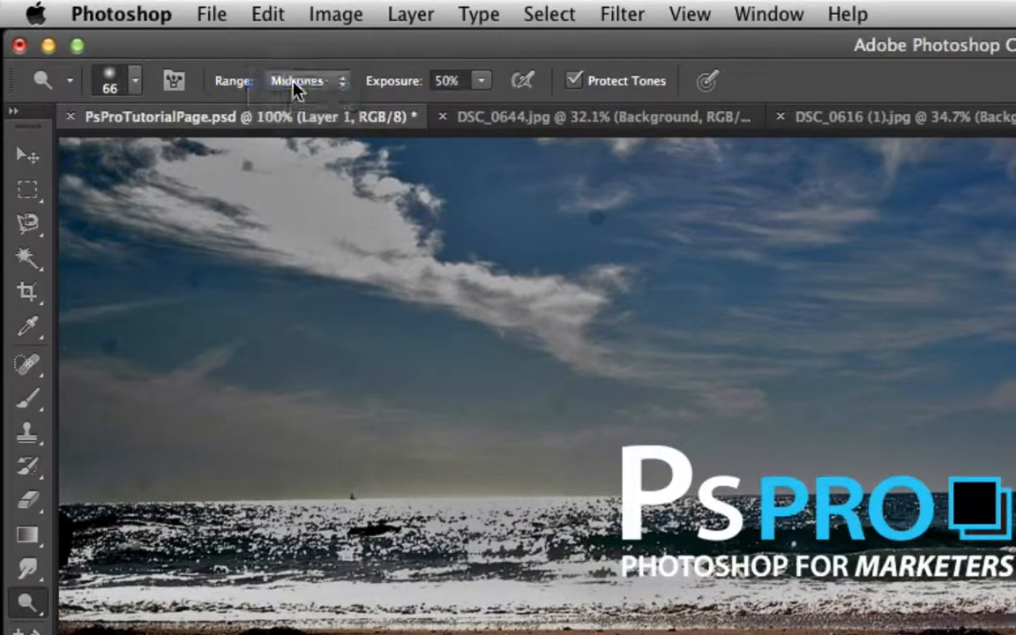
pyautogui.click(296, 82)
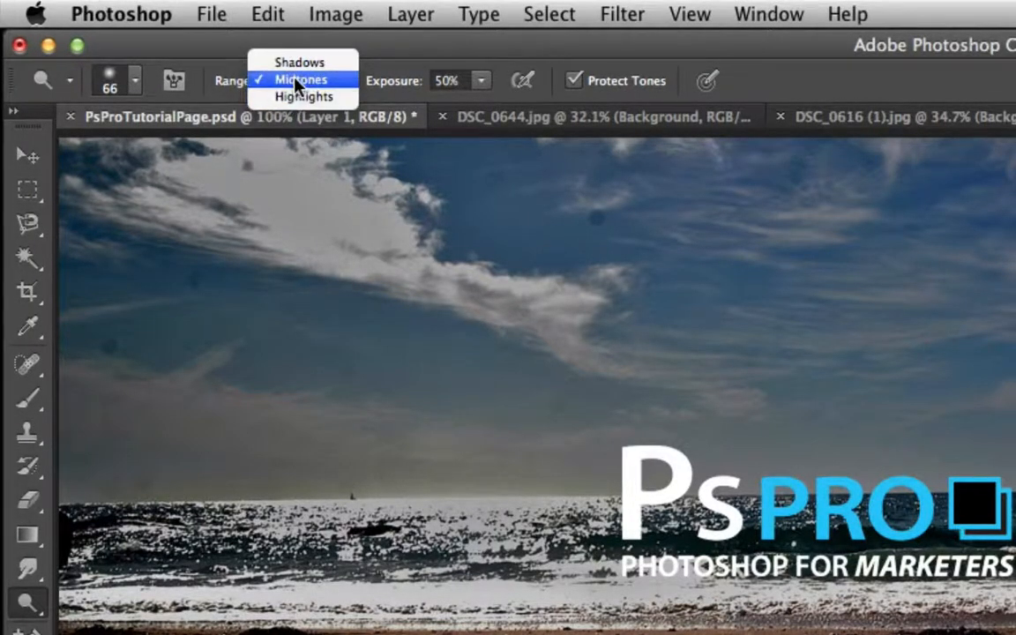
pyautogui.click(295, 80)
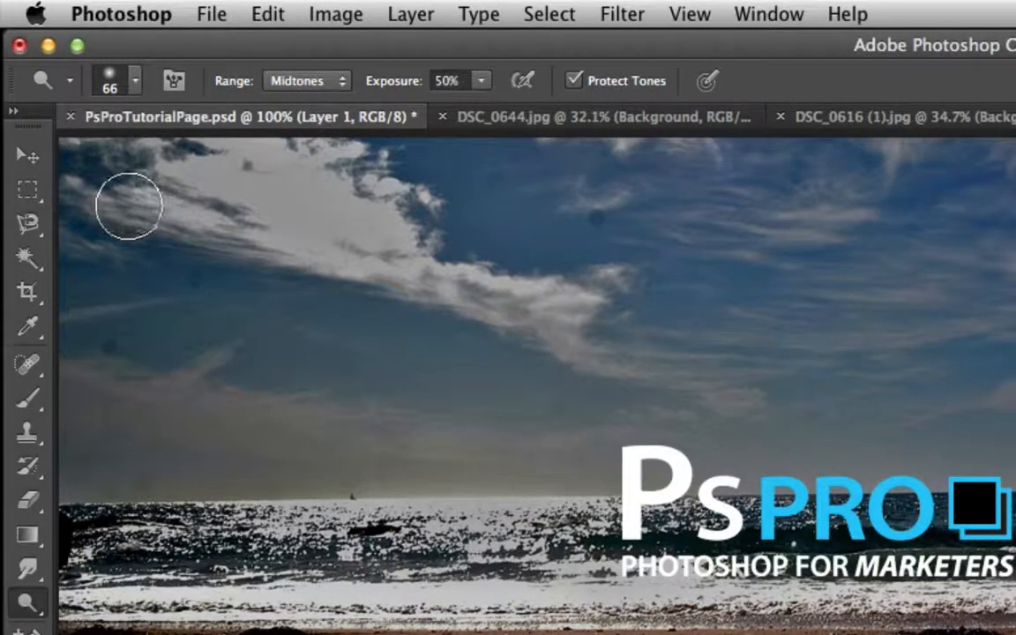
# - Lighten the clouds across the sky on Layer 1 with the Dodge tool at 50% exposure
pyautogui.moveTo(129, 206)
pyautogui.mouseDown()
pyautogui.moveTo(173, 239)
pyautogui.moveTo(413, 267)
pyautogui.moveTo(528, 306)
pyautogui.mouseUp()
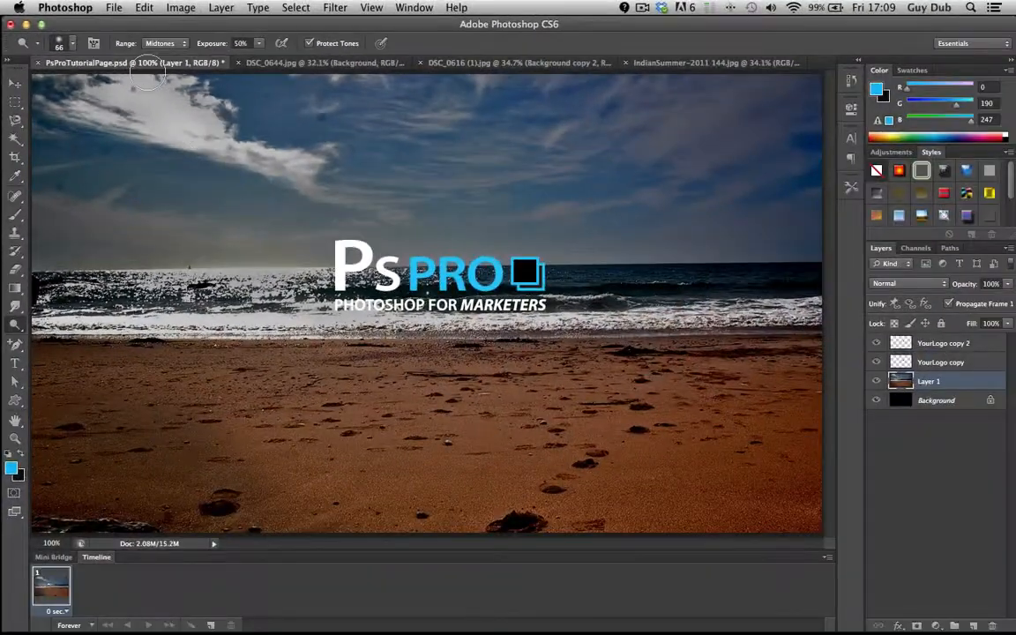
pyautogui.moveTo(168, 85)
pyautogui.mouseDown()
pyautogui.moveTo(240, 157)
pyautogui.moveTo(271, 157)
pyautogui.moveTo(305, 183)
pyautogui.moveTo(357, 196)
pyautogui.moveTo(438, 190)
pyautogui.mouseUp()
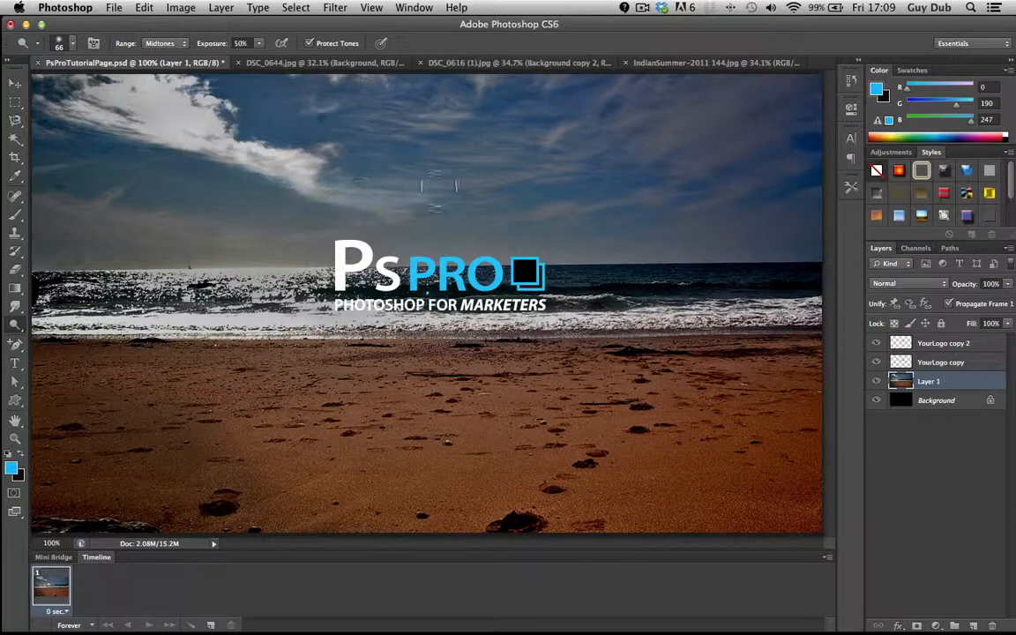
pyautogui.moveTo(660, 144)
pyautogui.mouseDown()
pyautogui.moveTo(795, 78)
pyautogui.moveTo(680, 211)
pyautogui.moveTo(685, 148)
pyautogui.moveTo(782, 123)
pyautogui.moveTo(762, 123)
pyautogui.moveTo(764, 112)
pyautogui.moveTo(817, 84)
pyautogui.mouseUp()
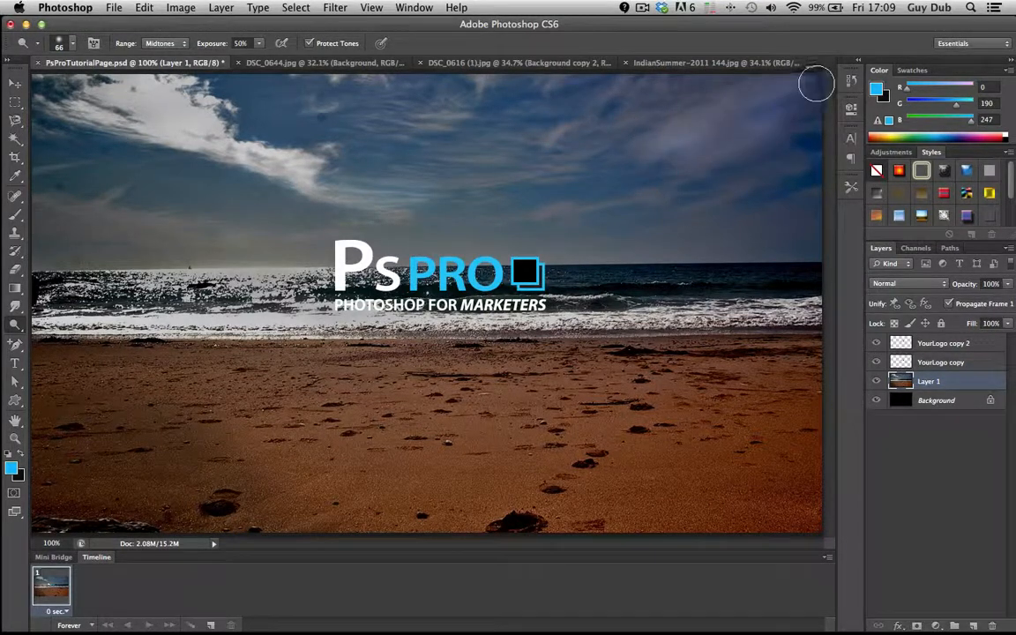
pyautogui.moveTo(564, 135)
pyautogui.mouseDown()
pyautogui.moveTo(637, 83)
pyautogui.moveTo(598, 133)
pyautogui.moveTo(703, 86)
pyautogui.moveTo(547, 143)
pyautogui.moveTo(602, 75)
pyautogui.moveTo(555, 108)
pyautogui.moveTo(549, 84)
pyautogui.moveTo(582, 78)
pyautogui.moveTo(481, 99)
pyautogui.moveTo(480, 86)
pyautogui.moveTo(453, 112)
pyautogui.moveTo(375, 117)
pyautogui.moveTo(422, 130)
pyautogui.moveTo(376, 87)
pyautogui.moveTo(326, 81)
pyautogui.mouseUp()
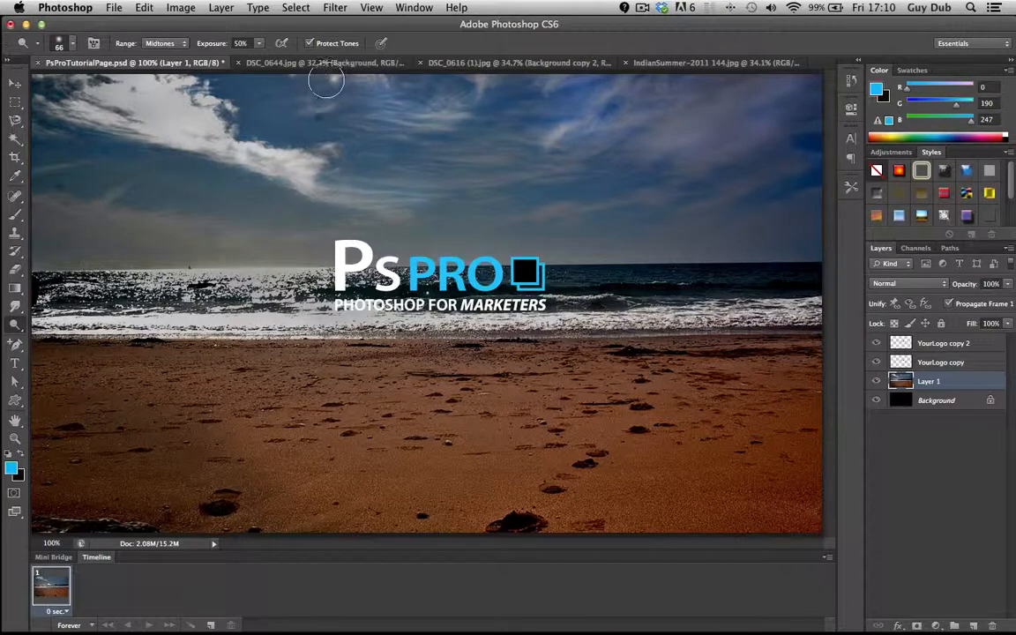
pyautogui.moveTo(61, 109)
pyautogui.mouseDown()
pyautogui.moveTo(42, 133)
pyautogui.moveTo(121, 183)
pyautogui.moveTo(120, 195)
pyautogui.moveTo(69, 212)
pyautogui.moveTo(36, 210)
pyautogui.moveTo(44, 217)
pyautogui.moveTo(211, 237)
pyautogui.moveTo(318, 235)
pyautogui.moveTo(130, 220)
pyautogui.mouseUp()
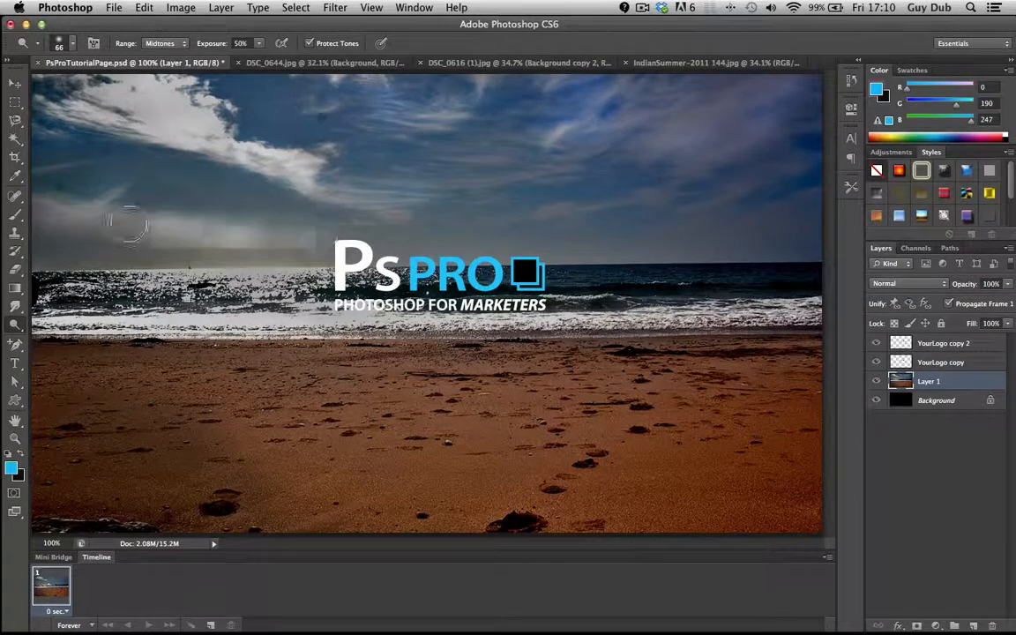
# - Set the Dodge exposure to 30% and lighten the sky just above the horizon
pyautogui.click(260, 46)
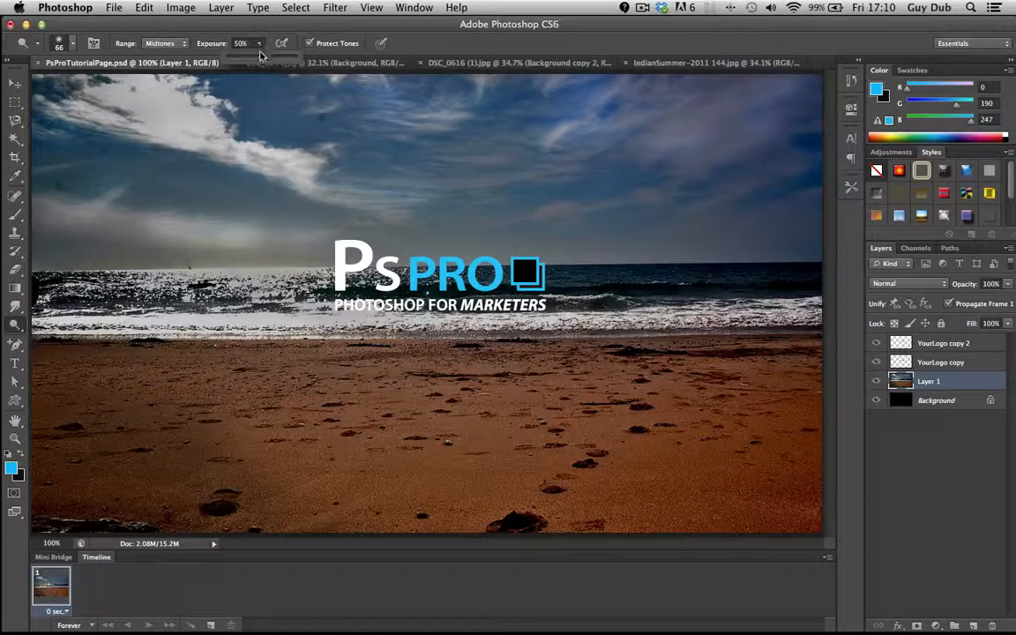
pyautogui.click(656, 205)
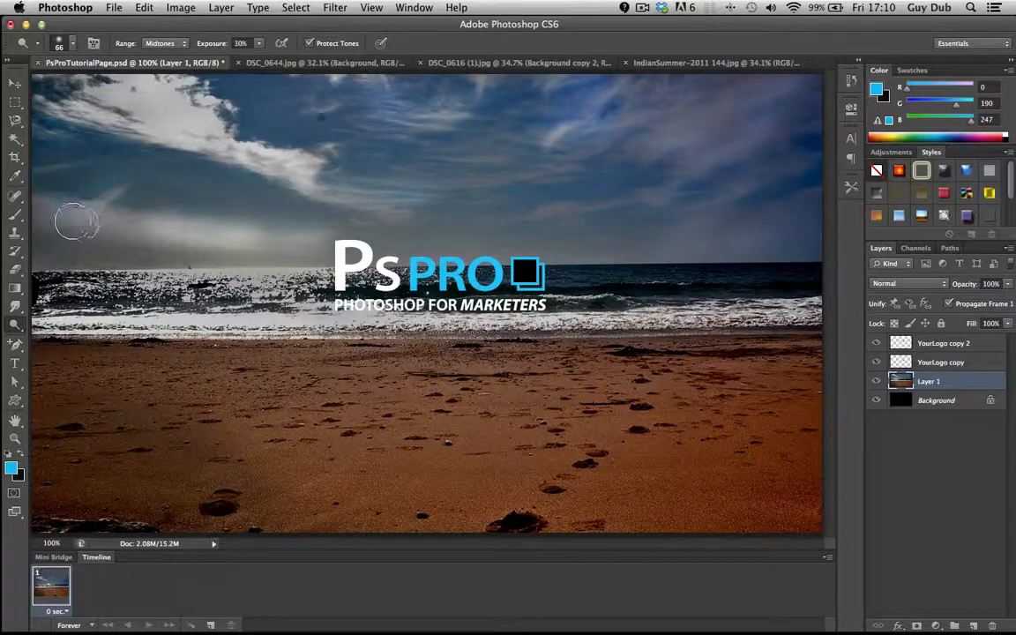
pyautogui.moveTo(147, 228)
pyautogui.mouseDown()
pyautogui.moveTo(59, 218)
pyautogui.moveTo(86, 246)
pyautogui.moveTo(42, 249)
pyautogui.mouseUp()
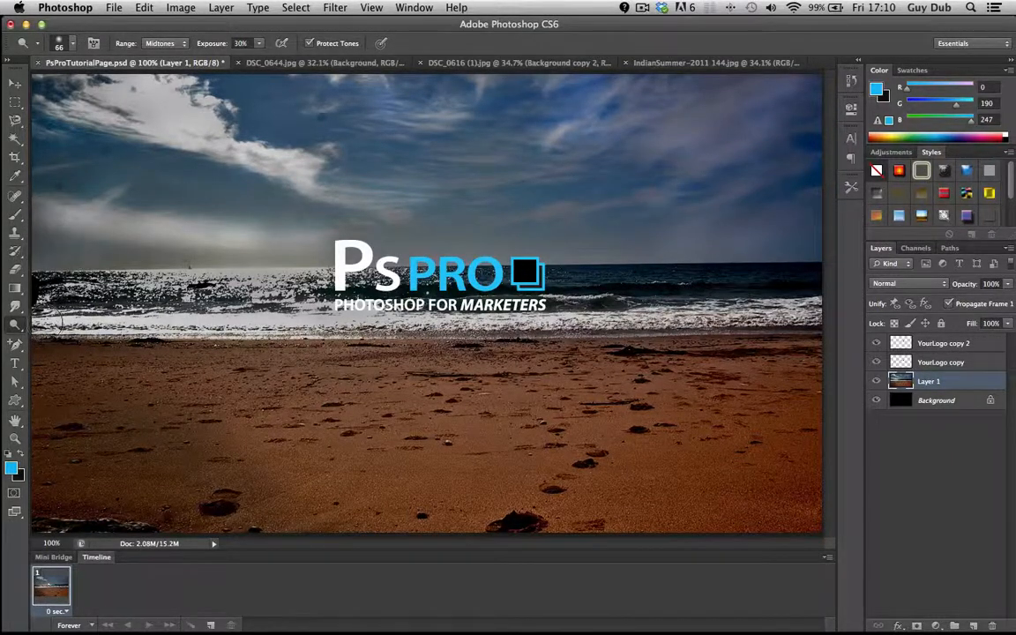
# - Dodge the white surf along the shoreline and the clouds in the right part of the sky
pyautogui.moveTo(119, 299)
pyautogui.mouseDown()
pyautogui.moveTo(251, 300)
pyautogui.moveTo(375, 320)
pyautogui.mouseUp()
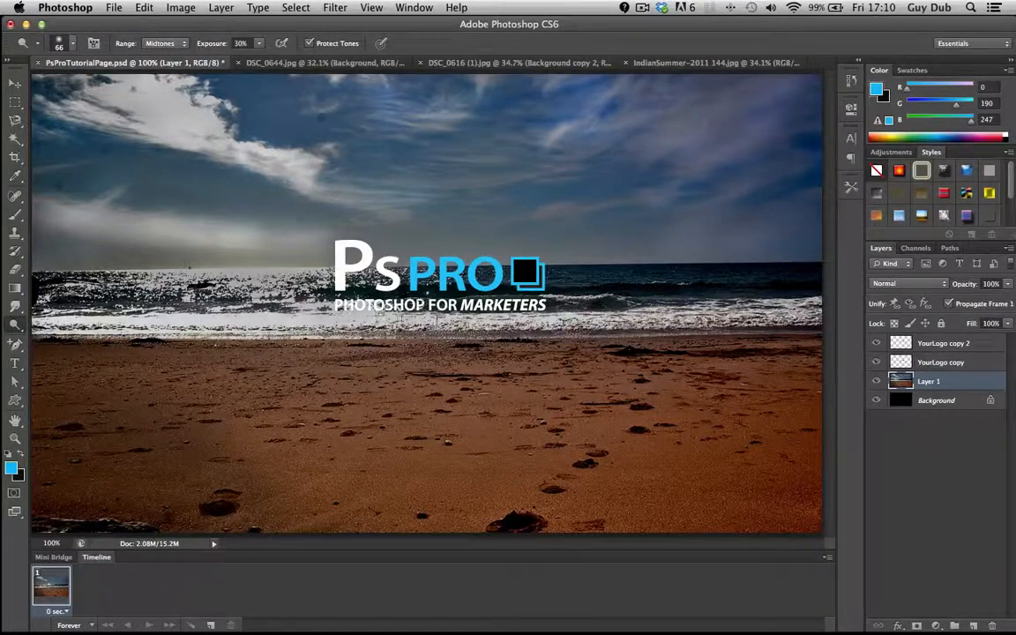
pyautogui.moveTo(481, 314); pyautogui.dragTo(545, 318)
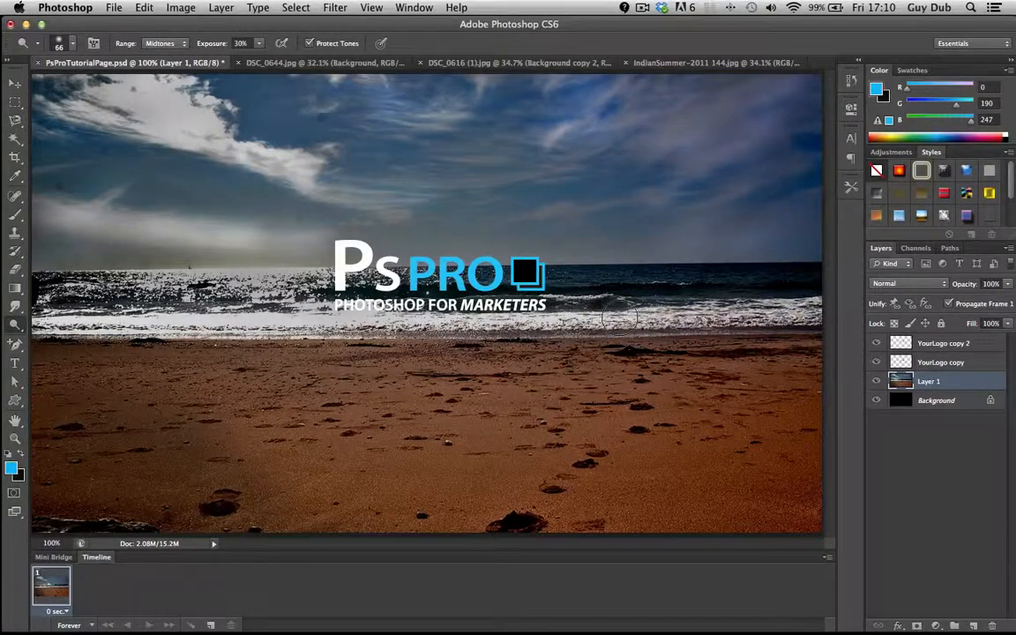
pyautogui.moveTo(619, 319); pyautogui.dragTo(794, 309)
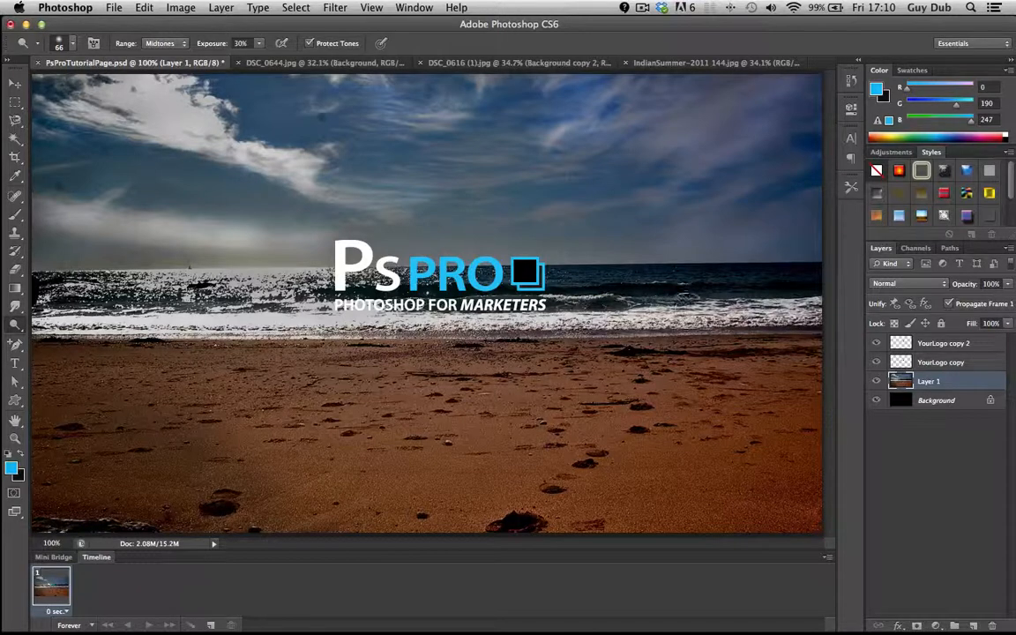
pyautogui.moveTo(688, 279)
pyautogui.mouseDown()
pyautogui.moveTo(729, 278)
pyautogui.moveTo(706, 285)
pyautogui.mouseUp()
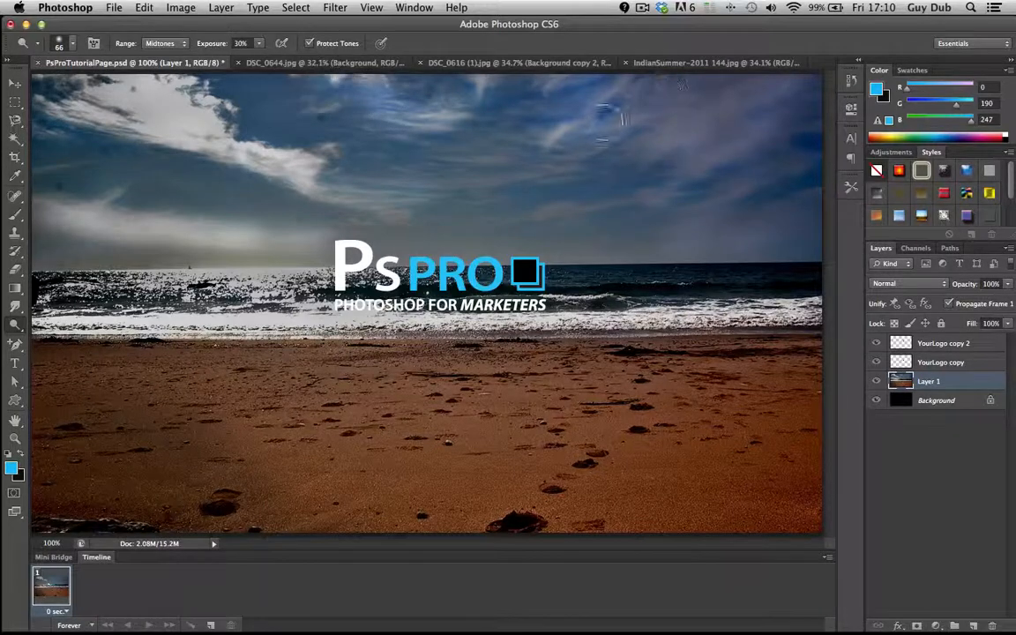
pyautogui.moveTo(653, 130)
pyautogui.mouseDown()
pyautogui.moveTo(787, 89)
pyautogui.moveTo(695, 159)
pyautogui.moveTo(803, 138)
pyautogui.mouseUp()
pyautogui.moveTo(675, 231)
pyautogui.mouseDown()
pyautogui.moveTo(803, 158)
pyautogui.moveTo(719, 248)
pyautogui.moveTo(811, 206)
pyautogui.moveTo(792, 228)
pyautogui.moveTo(755, 242)
pyautogui.moveTo(819, 241)
pyautogui.moveTo(733, 238)
pyautogui.moveTo(813, 202)
pyautogui.moveTo(776, 200)
pyautogui.mouseUp()
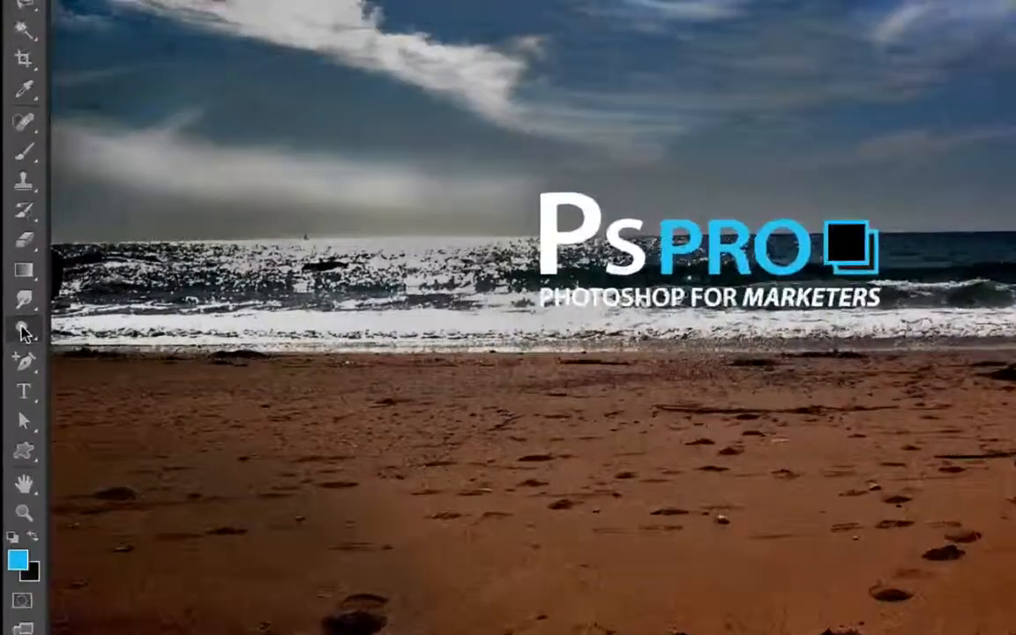
# - Darken the sand in the photo's lower-left corner using the Burn tool with a 129 px soft brush
pyautogui.rightClick(15, 325)
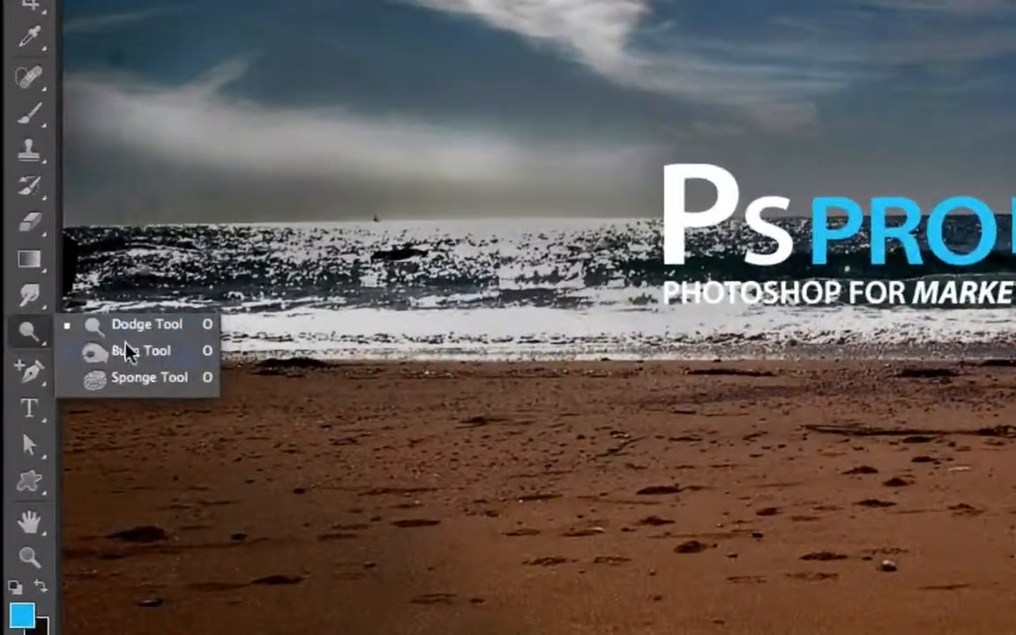
pyautogui.click(65, 338)
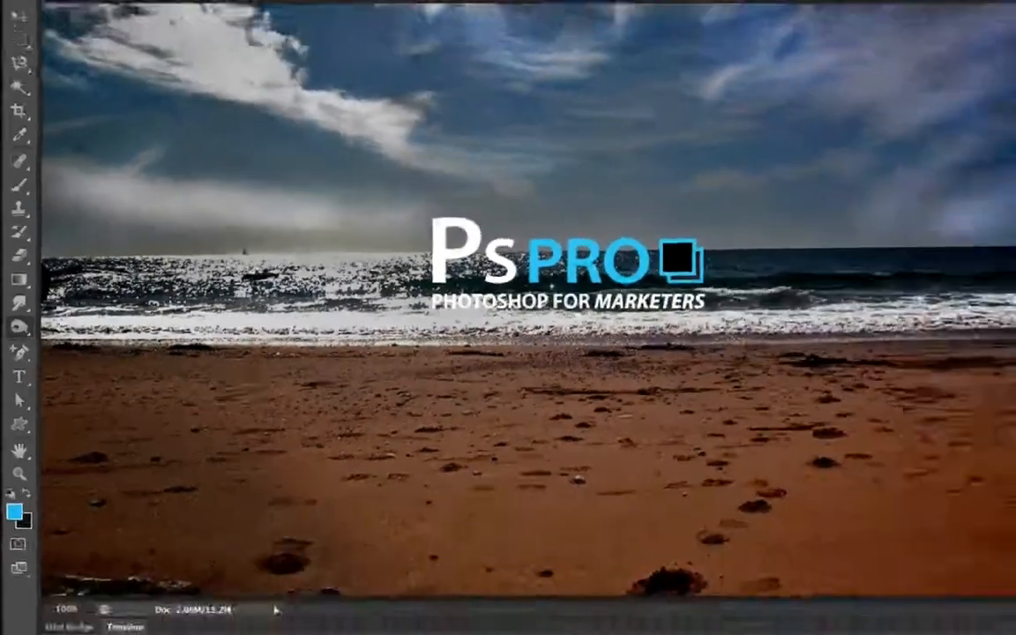
pyautogui.click(73, 43)
pyautogui.moveTo(75, 87); pyautogui.dragTo(90, 88)
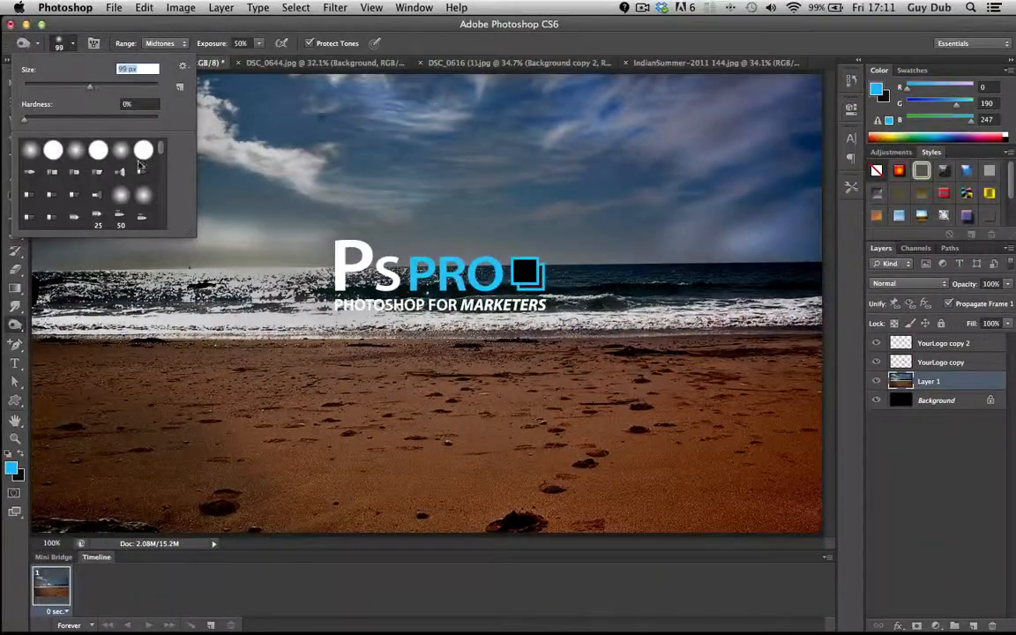
pyautogui.click(101, 87)
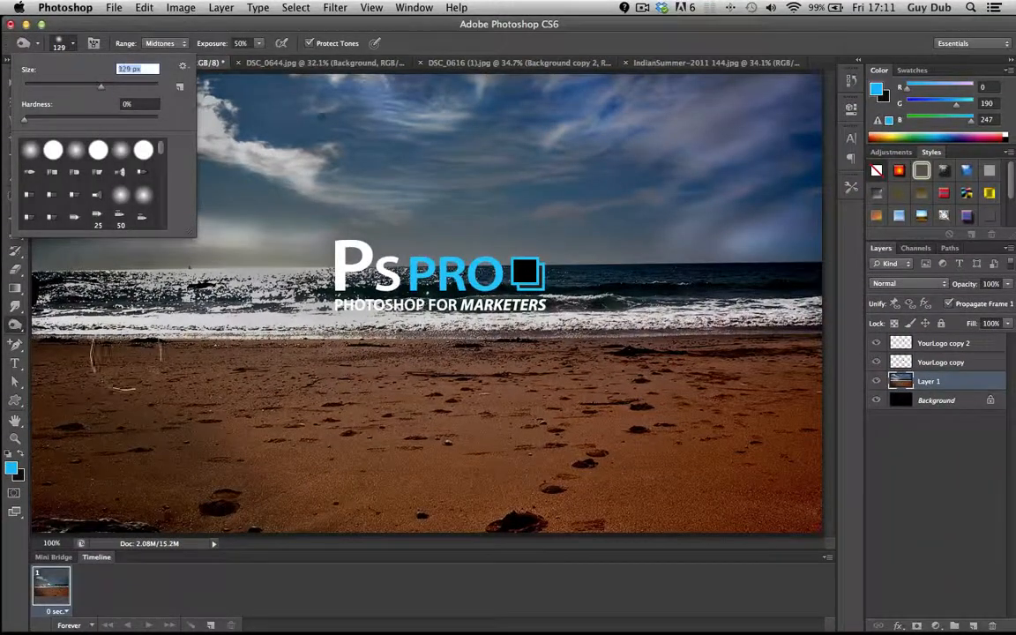
pyautogui.moveTo(88, 477)
pyautogui.mouseDown()
pyautogui.moveTo(56, 477)
pyautogui.moveTo(166, 478)
pyautogui.moveTo(52, 450)
pyautogui.moveTo(45, 393)
pyautogui.moveTo(80, 421)
pyautogui.moveTo(137, 437)
pyautogui.moveTo(144, 444)
pyautogui.moveTo(90, 500)
pyautogui.moveTo(136, 495)
pyautogui.mouseUp()
# - Hide the YourLogo copy layer and move the YourLogo copy 2 logo onto the darkened sand in the lower-left corner
pyautogui.click(15, 83)
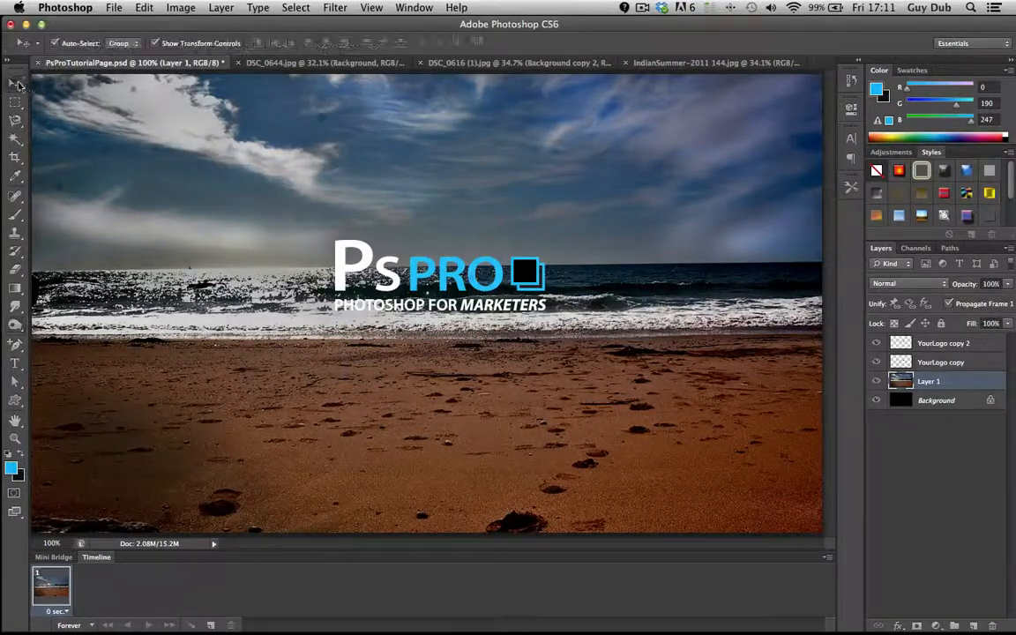
pyautogui.moveTo(366, 259); pyautogui.dragTo(371, 380)
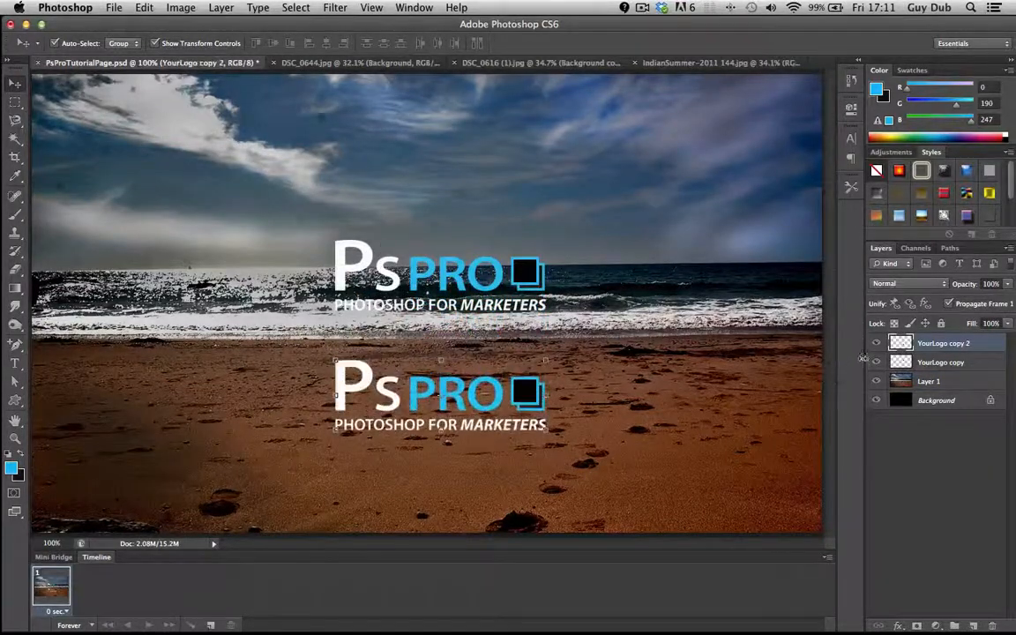
pyautogui.click(876, 363)
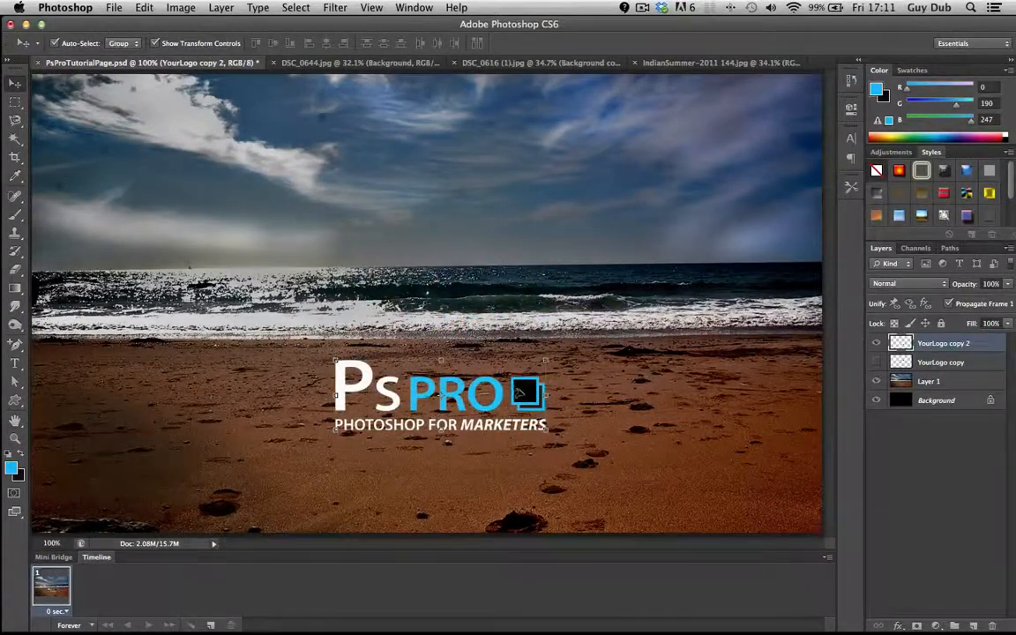
pyautogui.moveTo(522, 391); pyautogui.dragTo(240, 461)
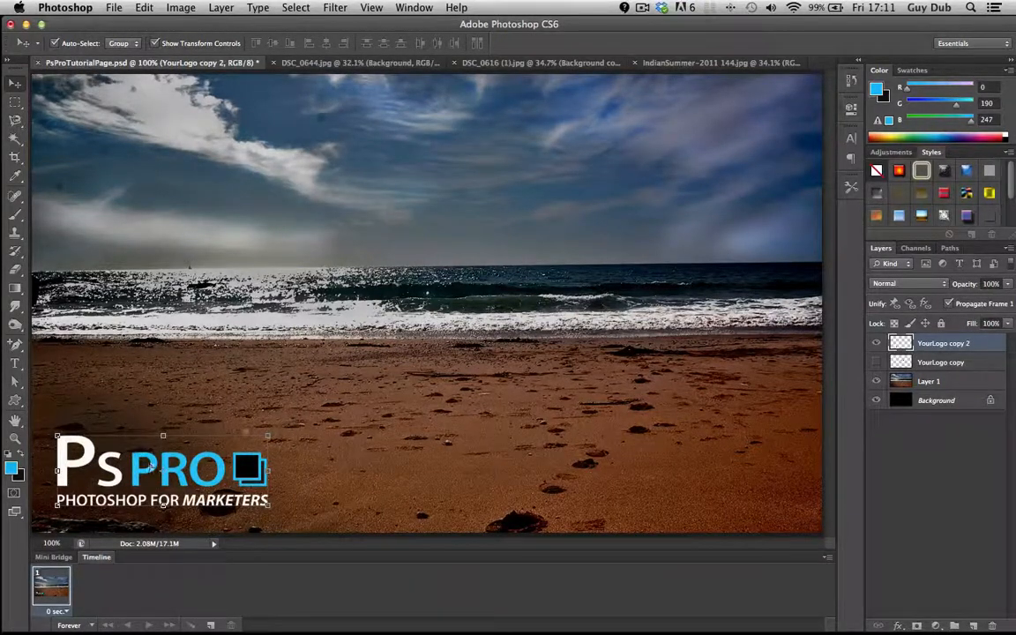
# - Burn the lower-left sand on Layer 1 at 83% exposure and move the logo to the upper middle of the beach
pyautogui.click(16, 325)
pyautogui.click(58, 335)
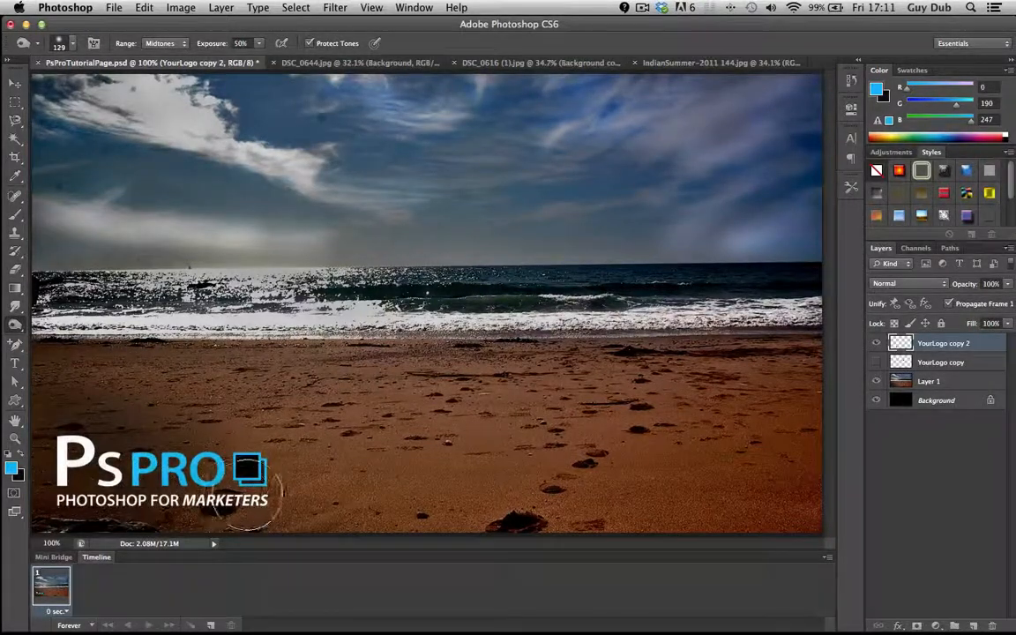
pyautogui.click(259, 45)
pyautogui.click(283, 57)
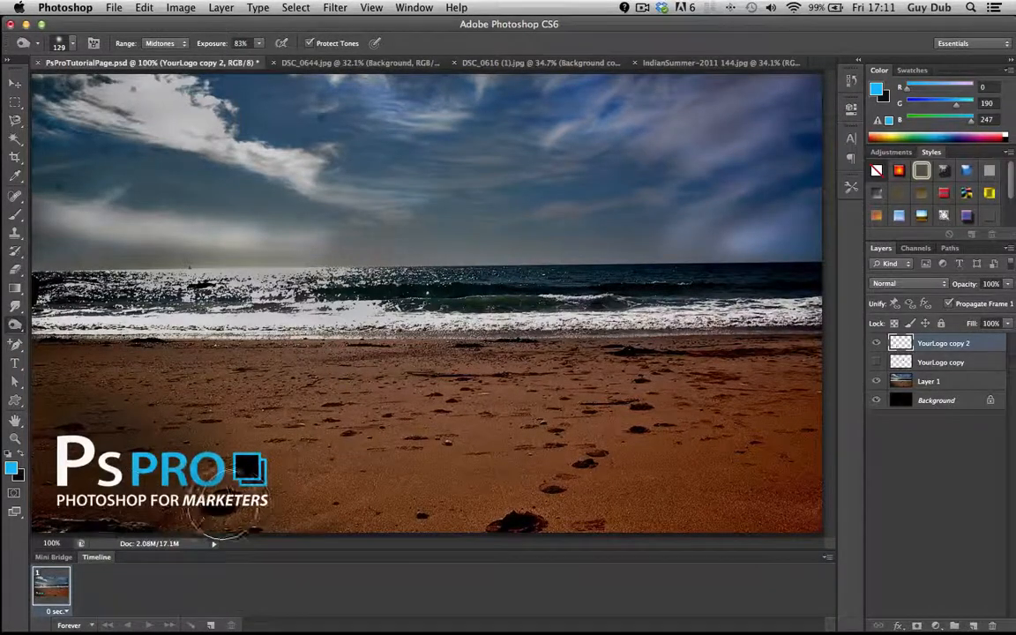
pyautogui.click(900, 383)
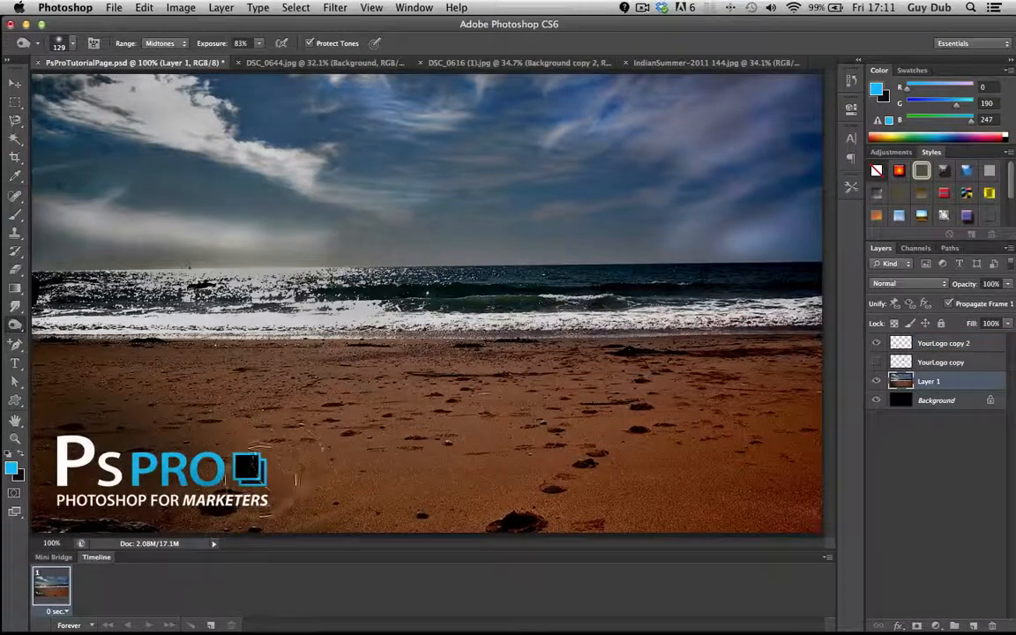
pyautogui.moveTo(110, 503)
pyautogui.mouseDown()
pyautogui.moveTo(276, 502)
pyautogui.moveTo(194, 479)
pyautogui.moveTo(85, 477)
pyautogui.moveTo(78, 520)
pyautogui.moveTo(46, 513)
pyautogui.moveTo(60, 460)
pyautogui.moveTo(48, 440)
pyautogui.moveTo(39, 513)
pyautogui.moveTo(73, 502)
pyautogui.moveTo(134, 520)
pyautogui.moveTo(210, 522)
pyautogui.moveTo(79, 522)
pyautogui.moveTo(55, 506)
pyautogui.moveTo(202, 517)
pyautogui.moveTo(77, 486)
pyautogui.moveTo(61, 442)
pyautogui.moveTo(177, 495)
pyautogui.moveTo(323, 506)
pyautogui.moveTo(66, 451)
pyautogui.moveTo(238, 500)
pyautogui.moveTo(300, 504)
pyautogui.moveTo(349, 426)
pyautogui.moveTo(554, 346)
pyautogui.moveTo(524, 358)
pyautogui.moveTo(528, 343)
pyautogui.moveTo(512, 380)
pyautogui.mouseUp()
pyautogui.click(15, 83)
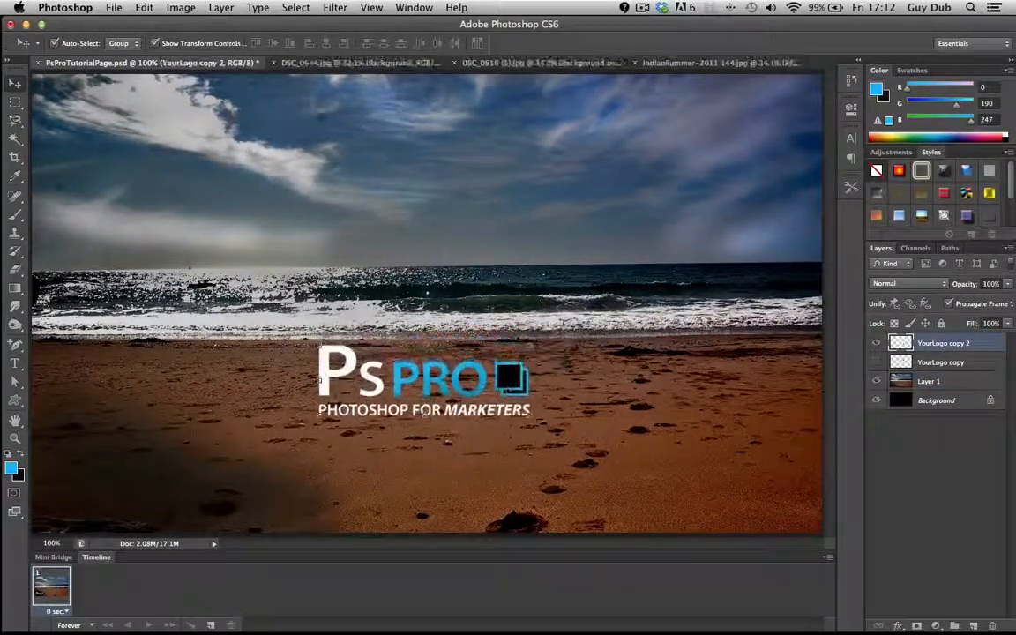
# - Burn the sand in the right part of the beach on Layer 1 with the range set to Shadows and 83% exposure
pyautogui.click(15, 324)
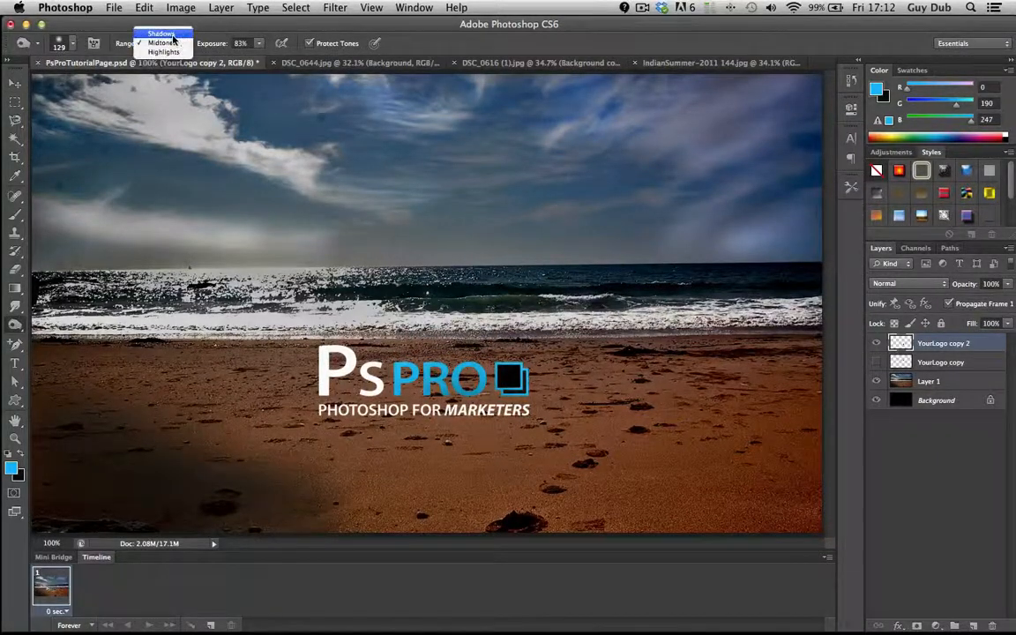
pyautogui.click(162, 34)
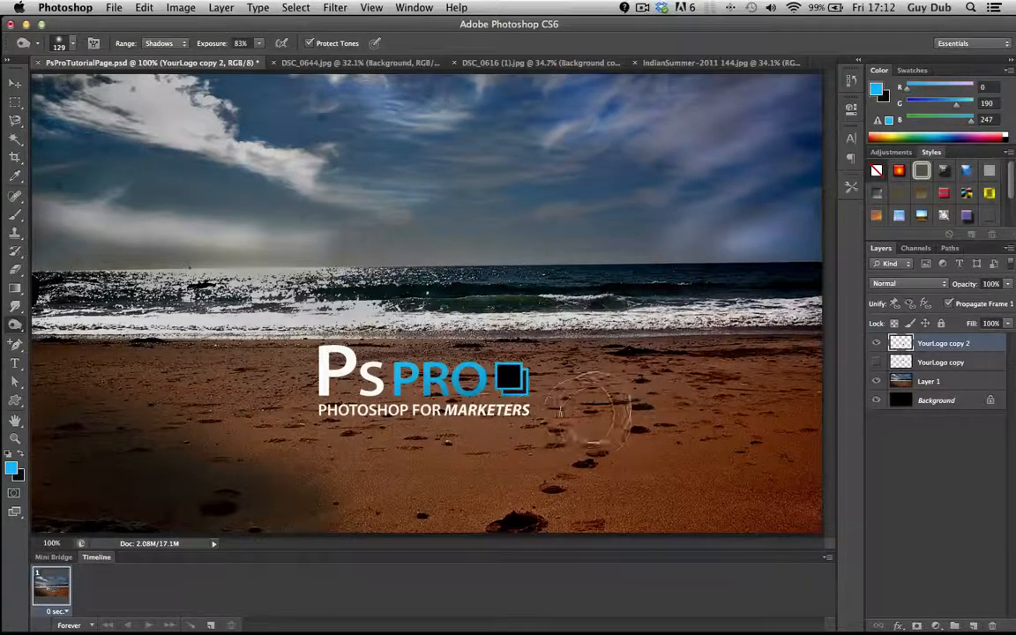
pyautogui.click(907, 385)
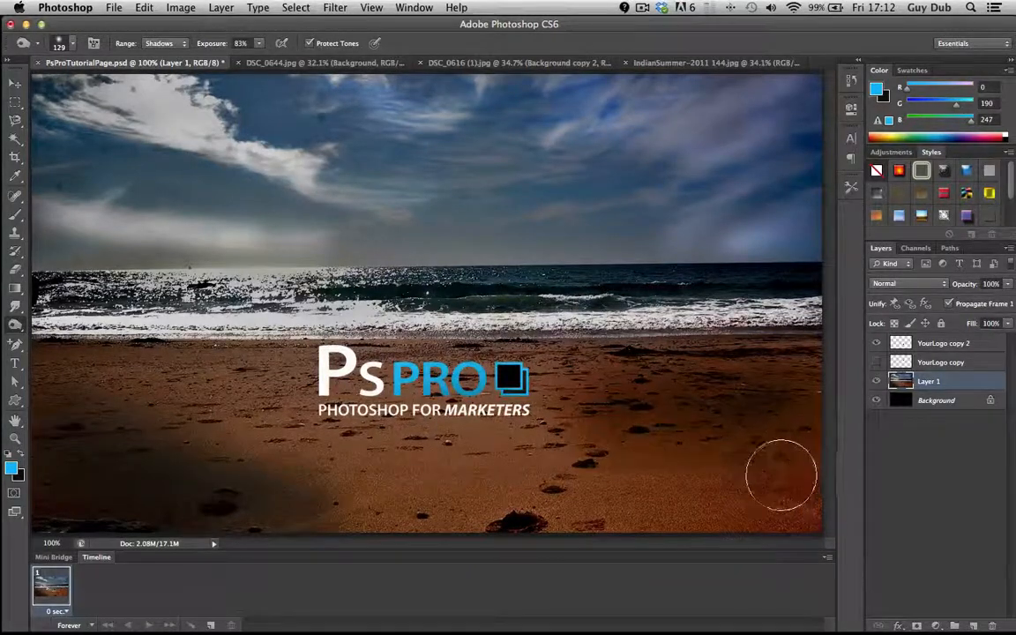
# - Switch the Burn tool's range to Highlights and undo the latest burn strokes on the photo
pyautogui.click(141, 42)
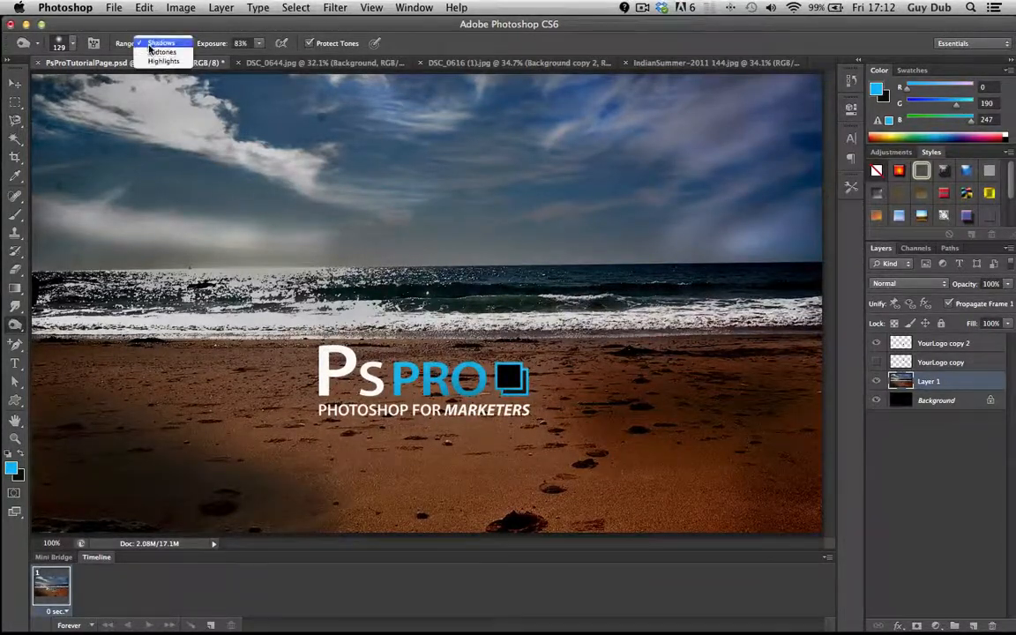
pyautogui.click(147, 64)
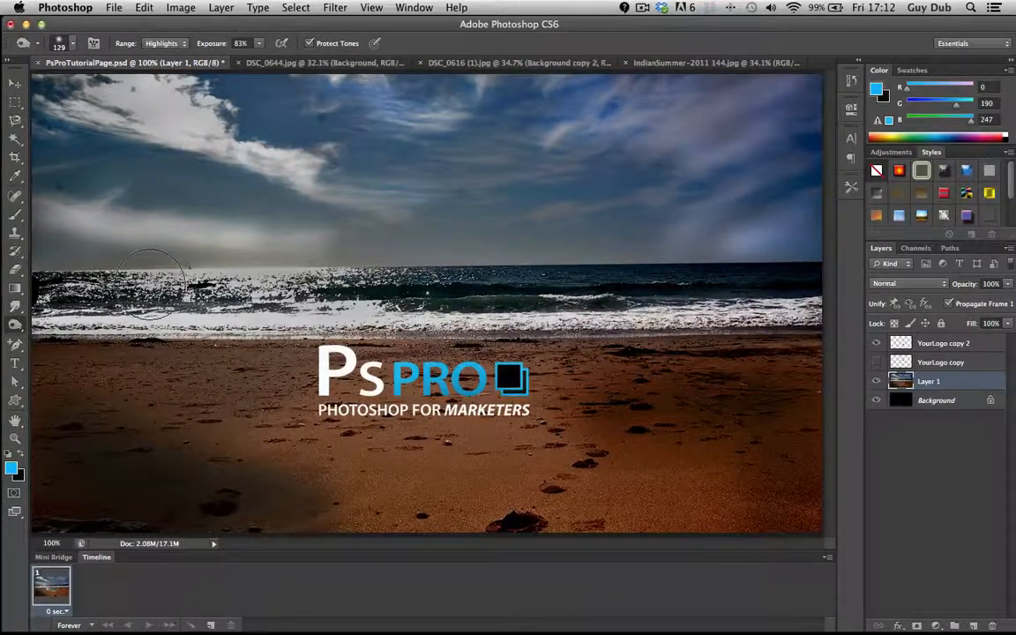
pyautogui.press('alt+super+z')
pyautogui.press('alt+super+z')
pyautogui.press('alt+super+z')
pyautogui.press('alt+super+z')
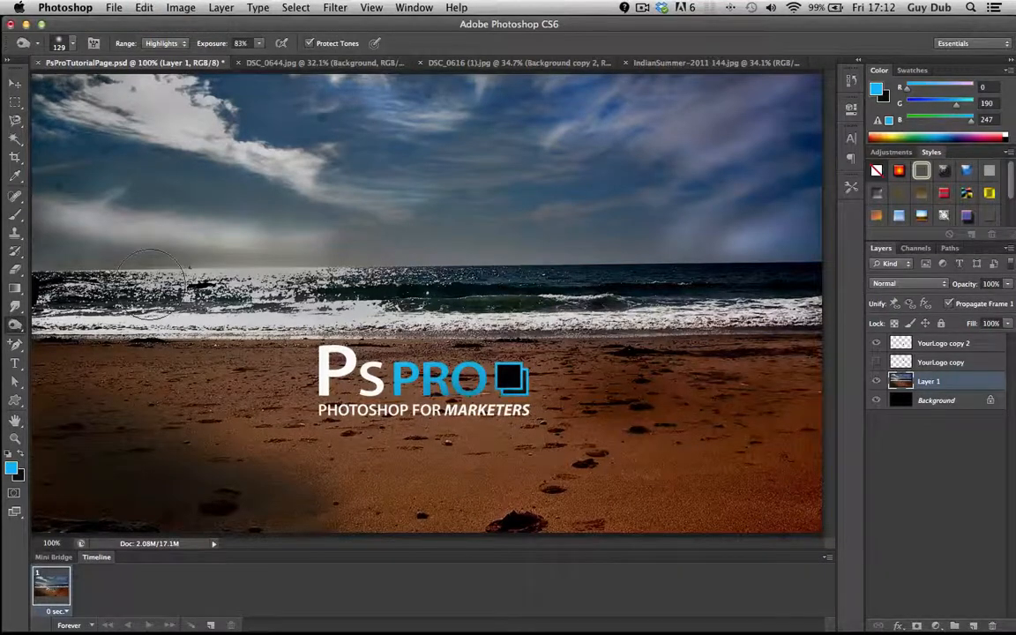
pyautogui.press('alt+super+z')
pyautogui.press('alt+super+z')
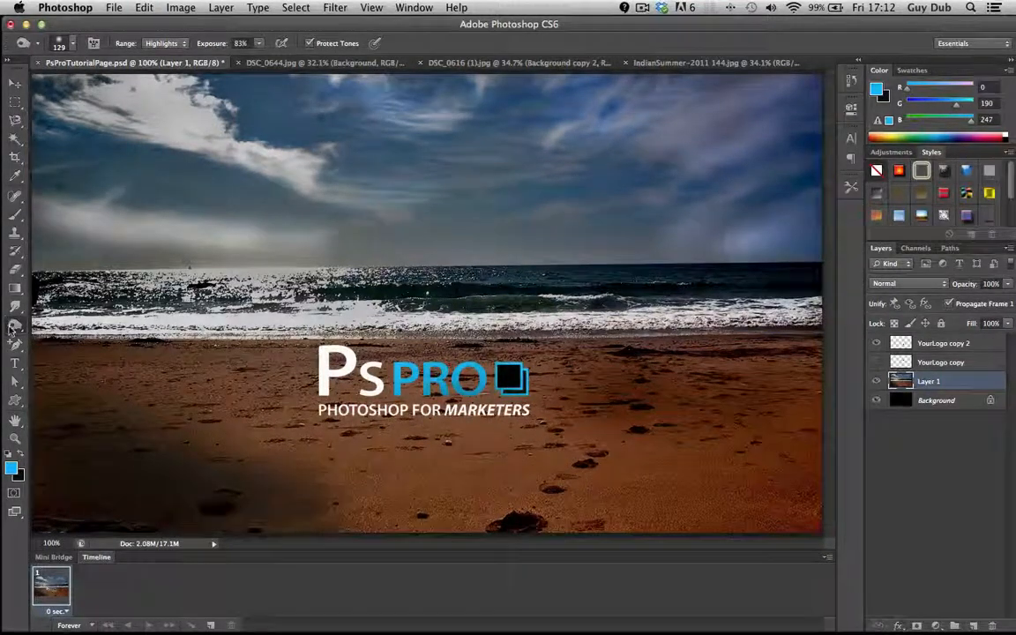
# - Desaturate the sand around and behind the logo on Layer 1 using the Sponge tool at 50% flow with a 144 px brush
pyautogui.click(15, 324)
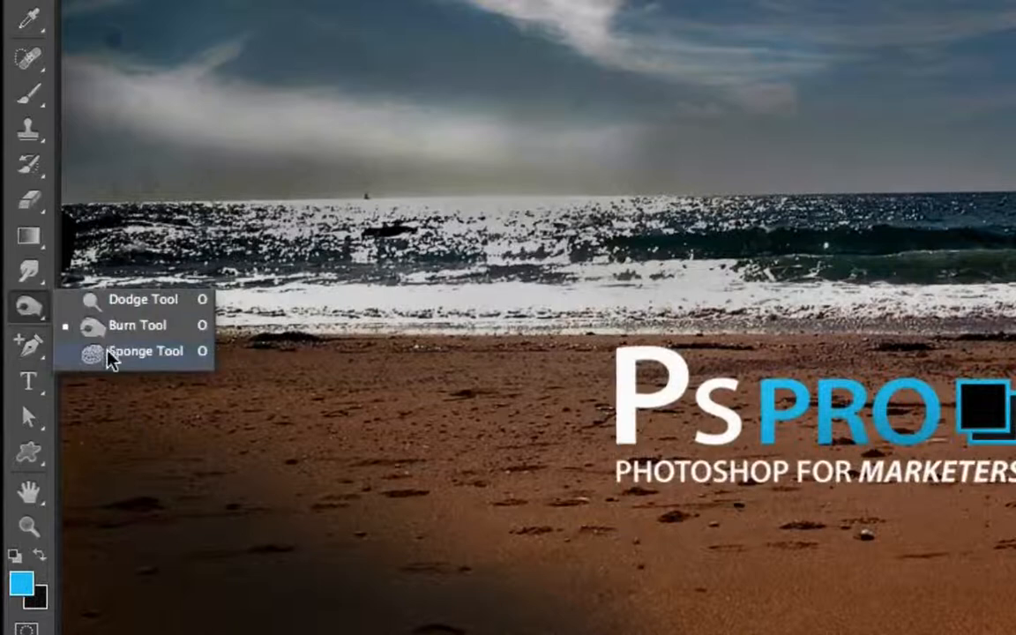
pyautogui.click(110, 355)
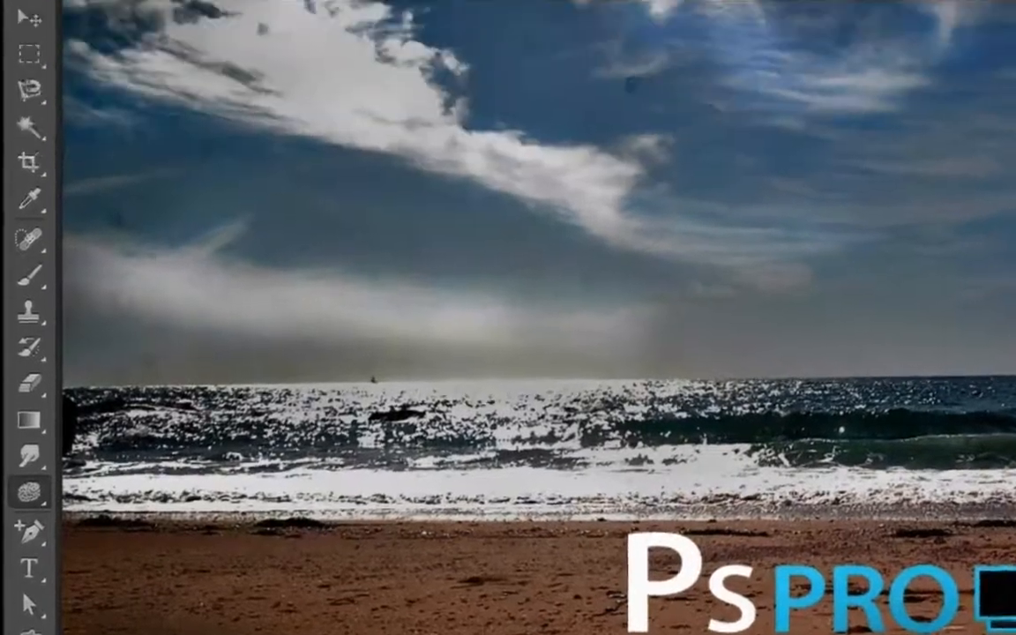
pyautogui.click(318, 86)
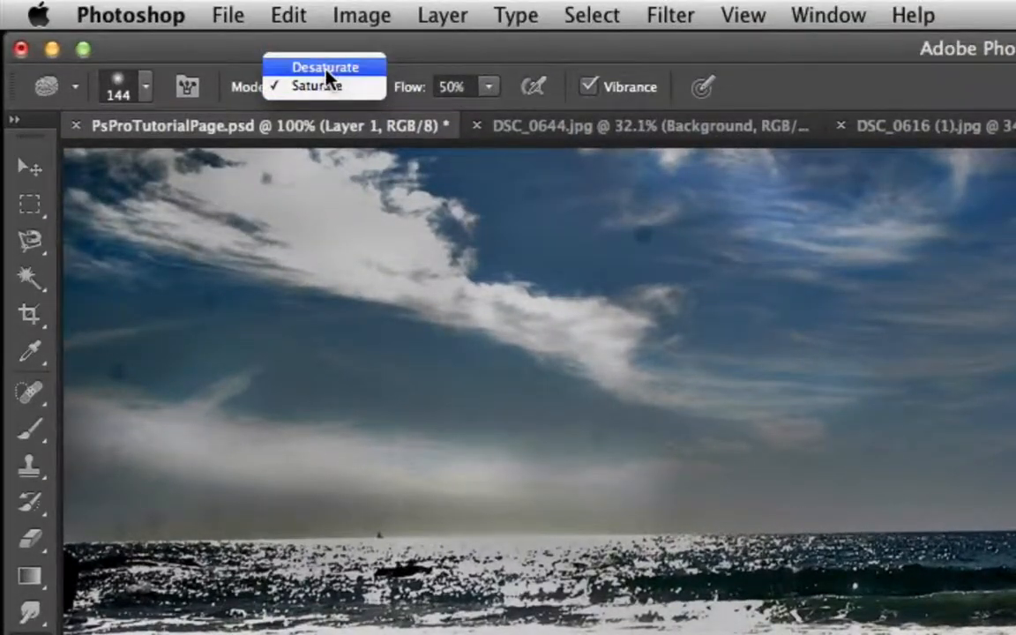
pyautogui.click(326, 69)
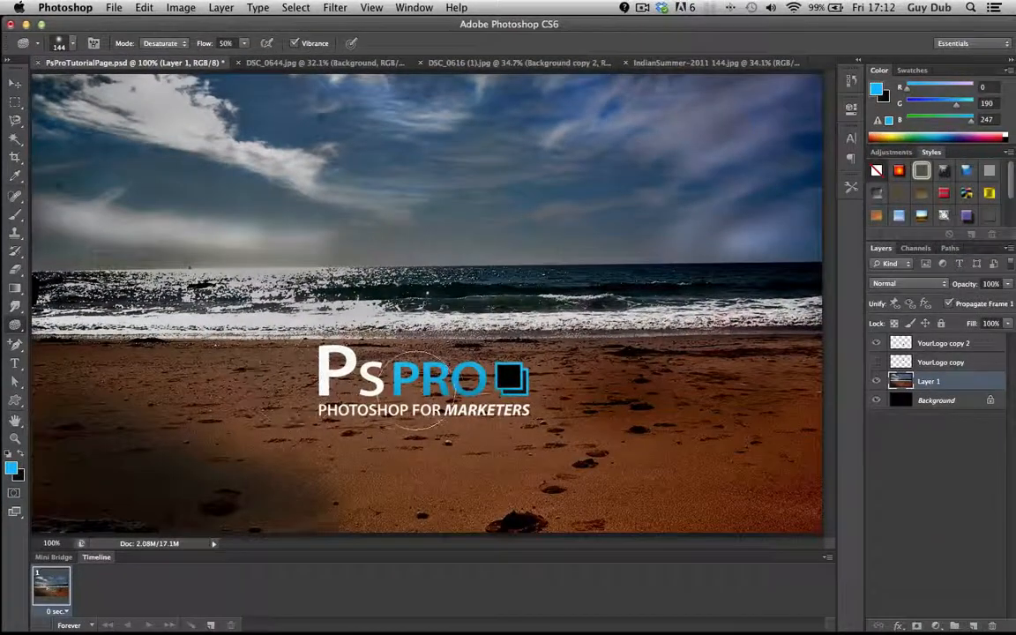
pyautogui.moveTo(416, 391)
pyautogui.mouseDown()
pyautogui.moveTo(521, 390)
pyautogui.moveTo(475, 353)
pyautogui.mouseUp()
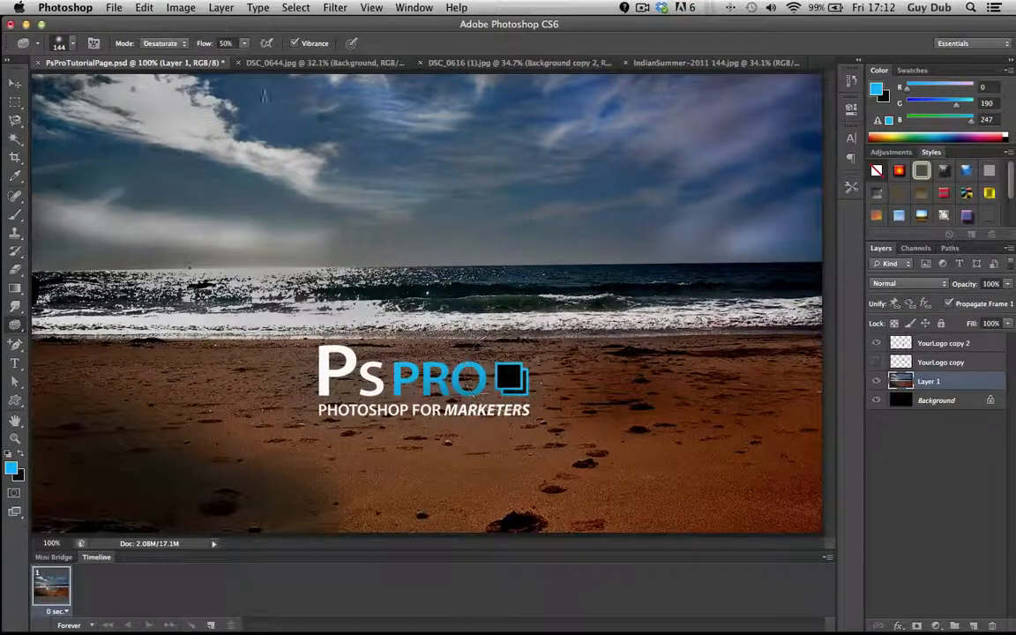
# - Set the Sponge mode to Saturate and intensify the colours of the sand on both sides of the logo and the blue sky
pyautogui.click(167, 43)
pyautogui.click(164, 53)
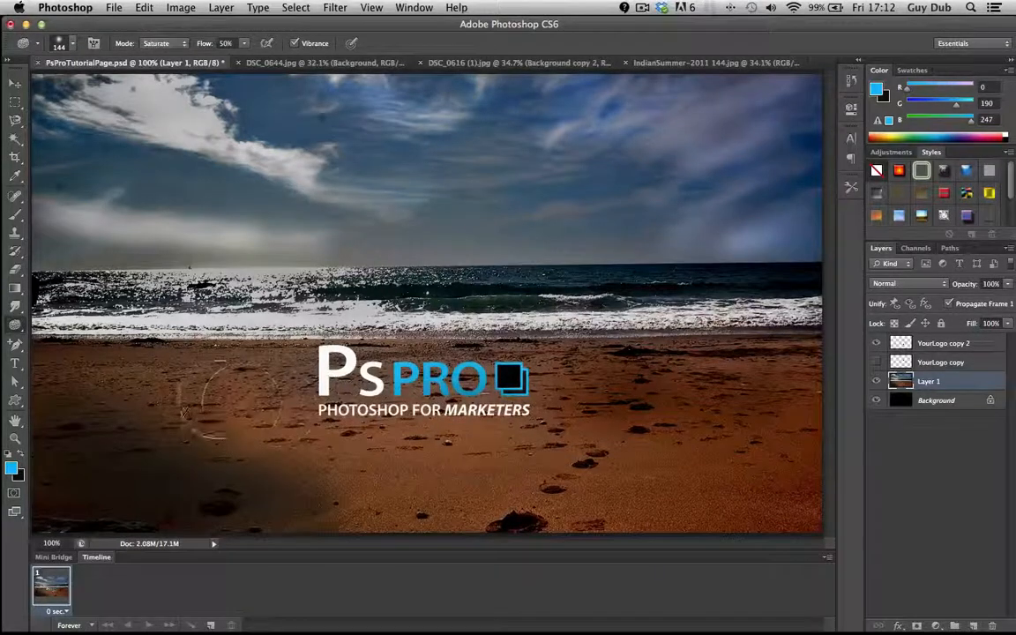
pyautogui.moveTo(159, 391)
pyautogui.mouseDown()
pyautogui.moveTo(108, 381)
pyautogui.moveTo(222, 363)
pyautogui.moveTo(117, 372)
pyautogui.moveTo(271, 367)
pyautogui.moveTo(63, 363)
pyautogui.moveTo(802, 369)
pyautogui.moveTo(536, 419)
pyautogui.moveTo(776, 413)
pyautogui.moveTo(618, 416)
pyautogui.moveTo(645, 400)
pyautogui.moveTo(539, 351)
pyautogui.moveTo(565, 374)
pyautogui.moveTo(643, 347)
pyautogui.mouseUp()
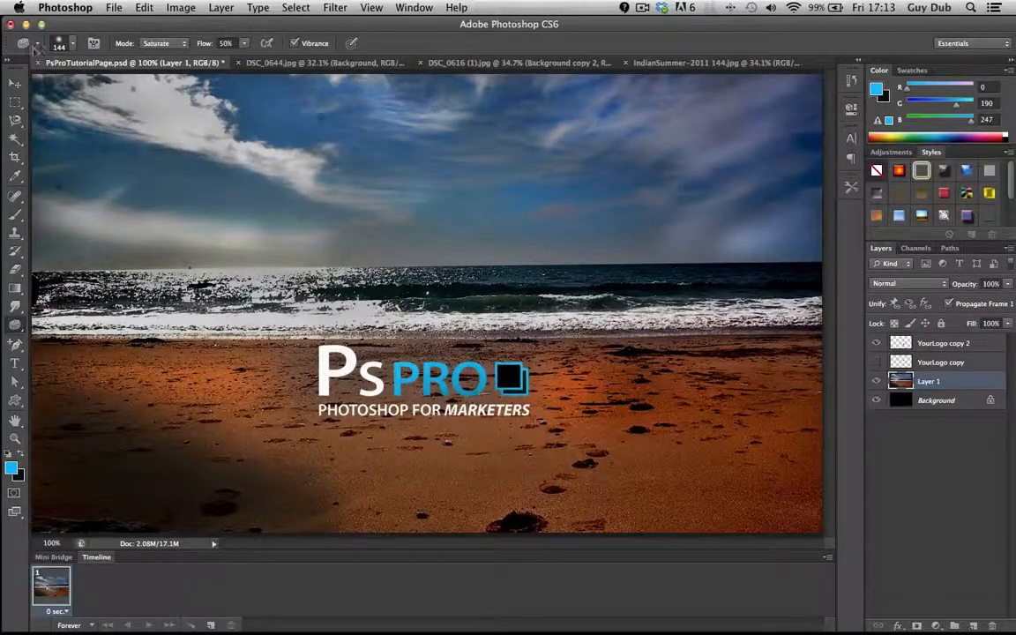
# - Move the YourLogo copy 2 logo onto the darkened sand in the photo's lower-left corner
pyautogui.click(16, 81)
pyautogui.moveTo(514, 380); pyautogui.dragTo(252, 473)
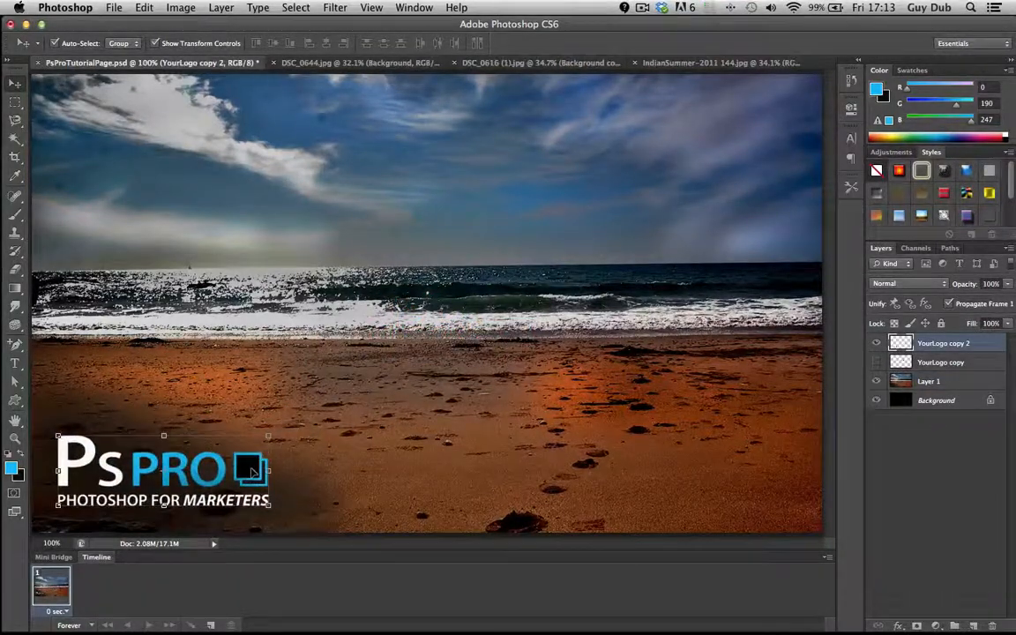